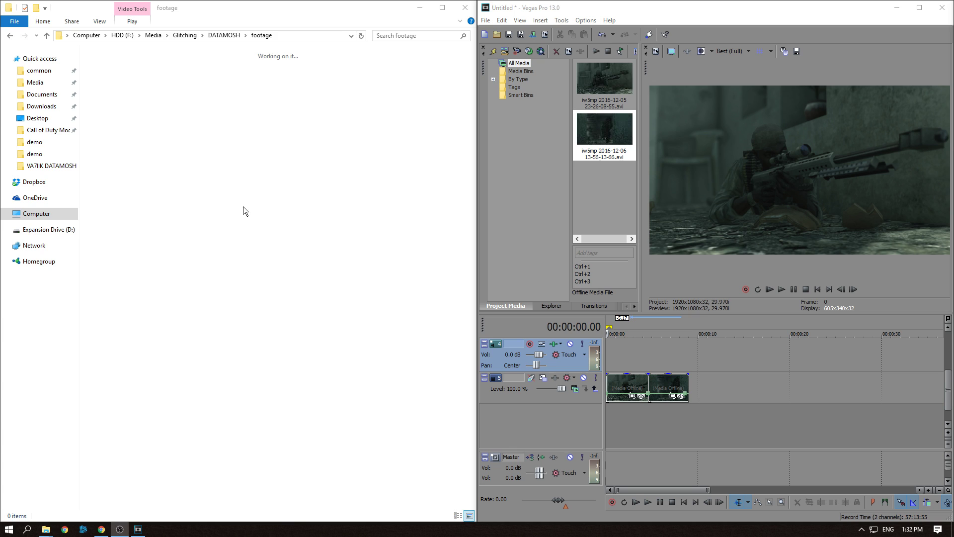
Open the DATAMOSH folder and view the ffdshow settings image, then close it
left_click(230, 35)
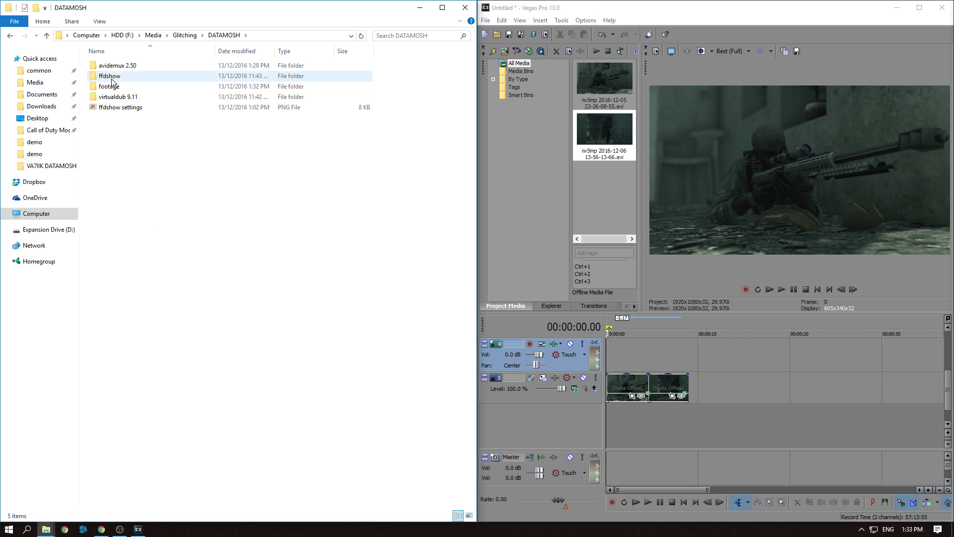
left_click(118, 110)
double_click(118, 107)
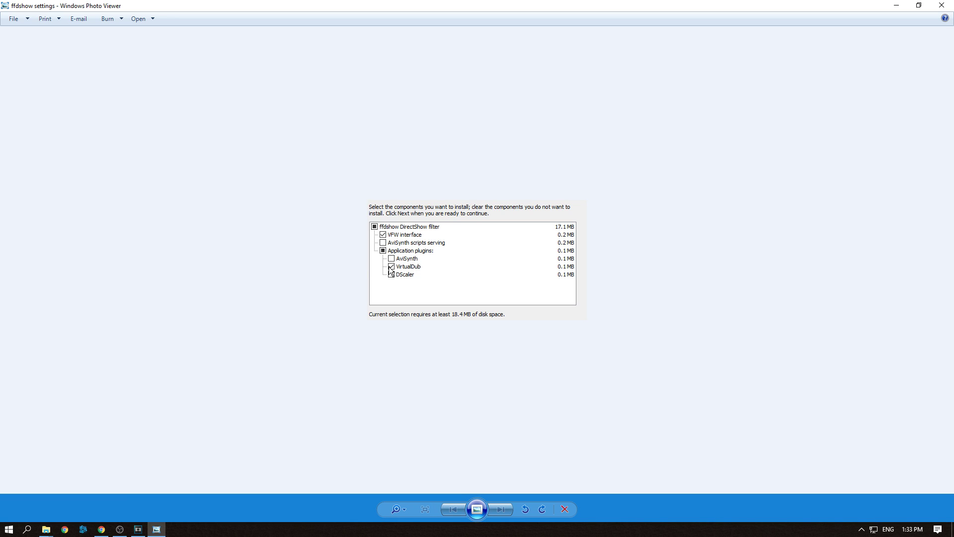
left_click(942, 5)
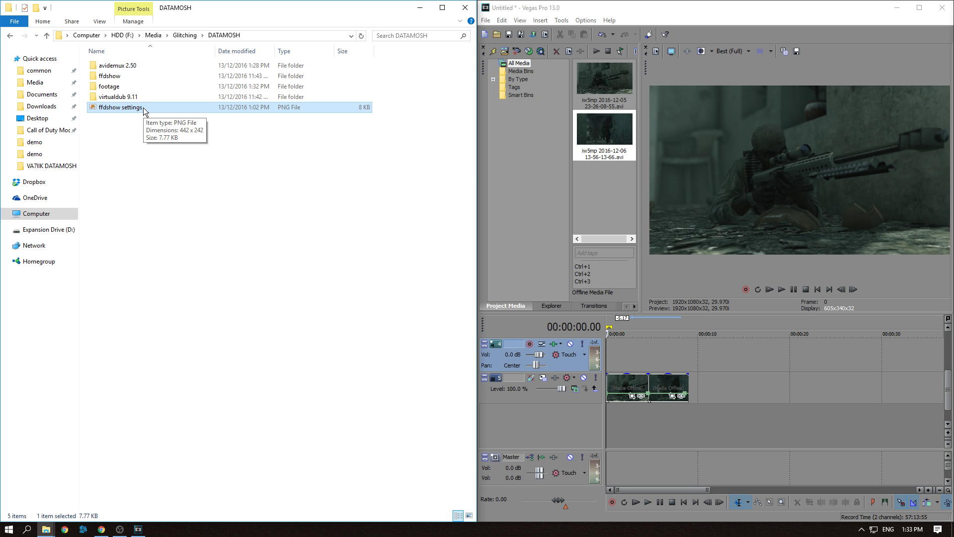
left_click(149, 172)
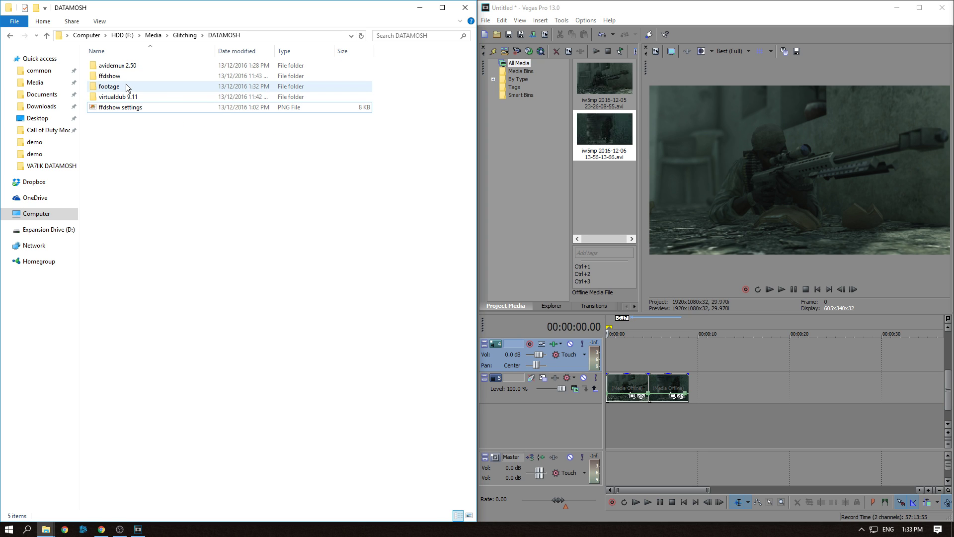
left_click(117, 87)
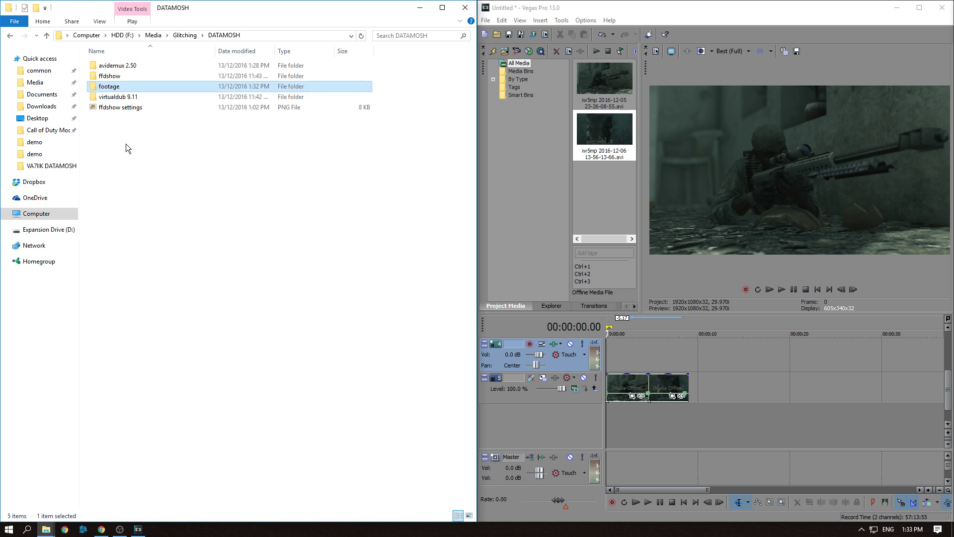
left_click(130, 125)
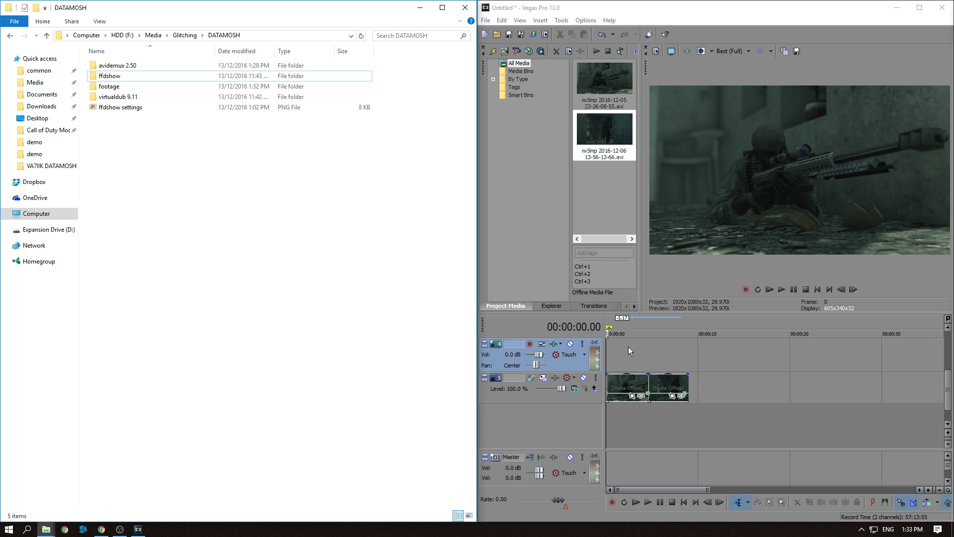
Set the loop region over the first clip, from the timeline start to about 4 seconds
scroll(625, 347, "up", 5)
scroll(682, 358, "down", 2)
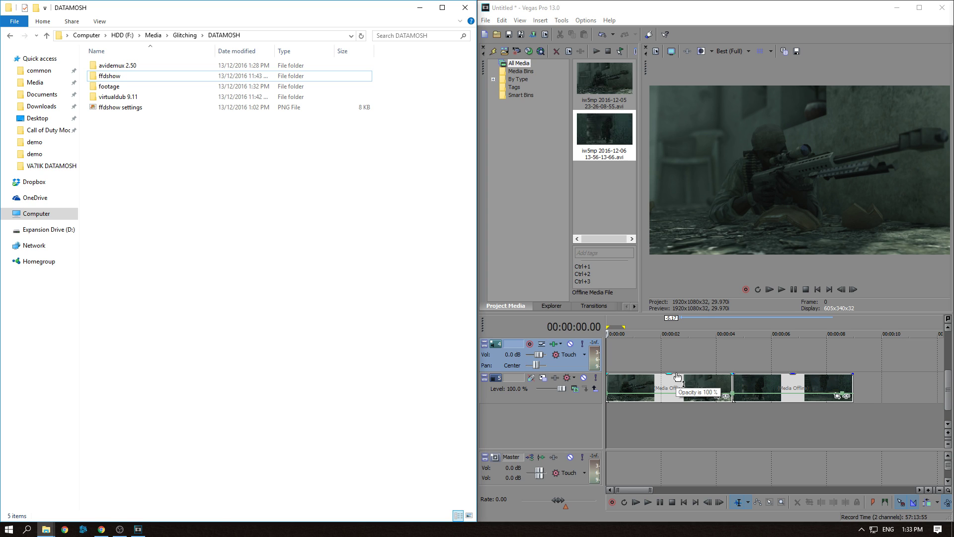
left_click(724, 358)
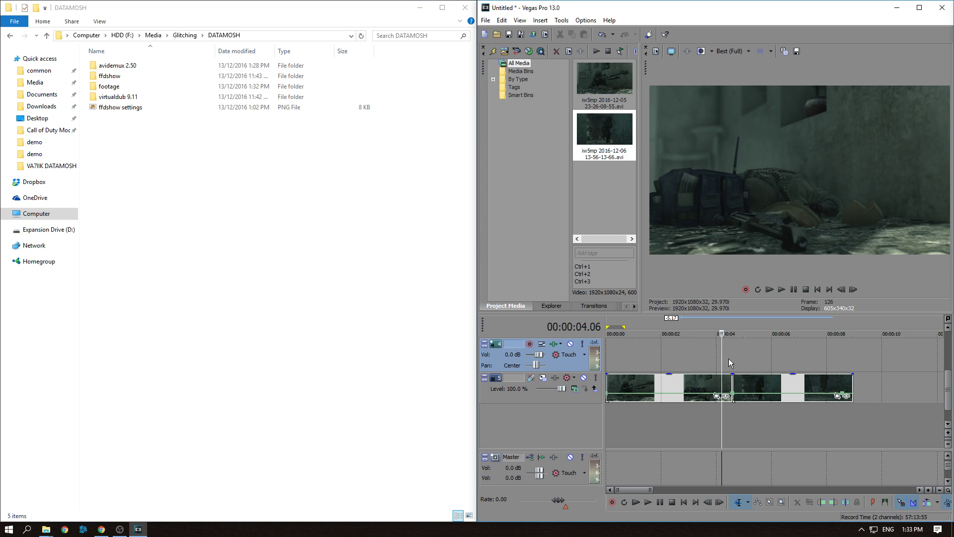
left_click(727, 359)
mouse_move(726, 359)
left_mouse_down()
mouse_move(740, 362)
mouse_move(716, 365)
left_mouse_up()
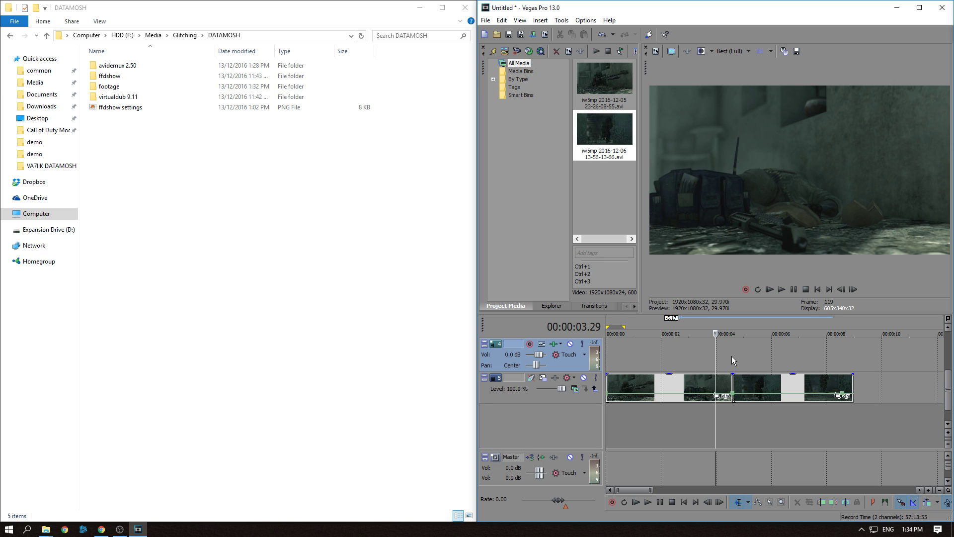
left_click_drag(732, 357, 606, 359)
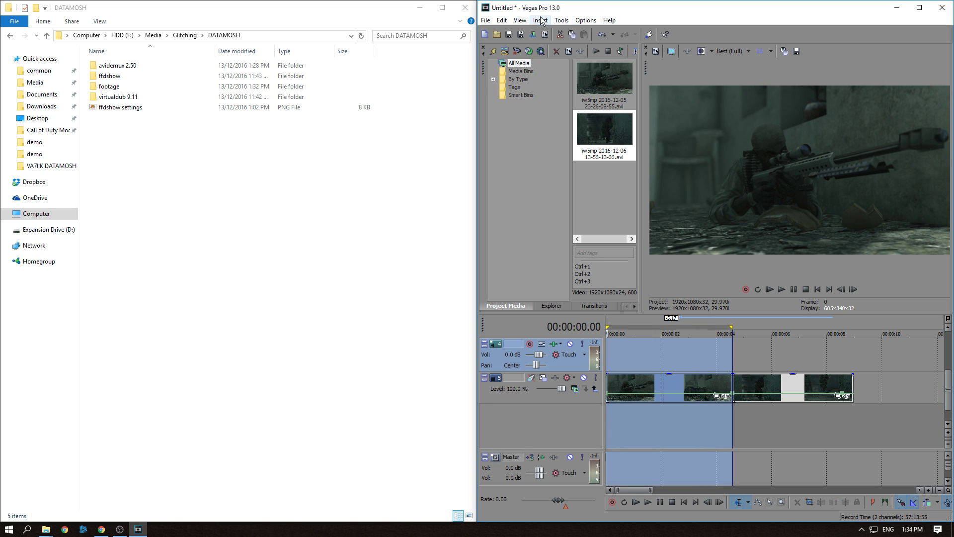
right_click(635, 327)
left_click(649, 350)
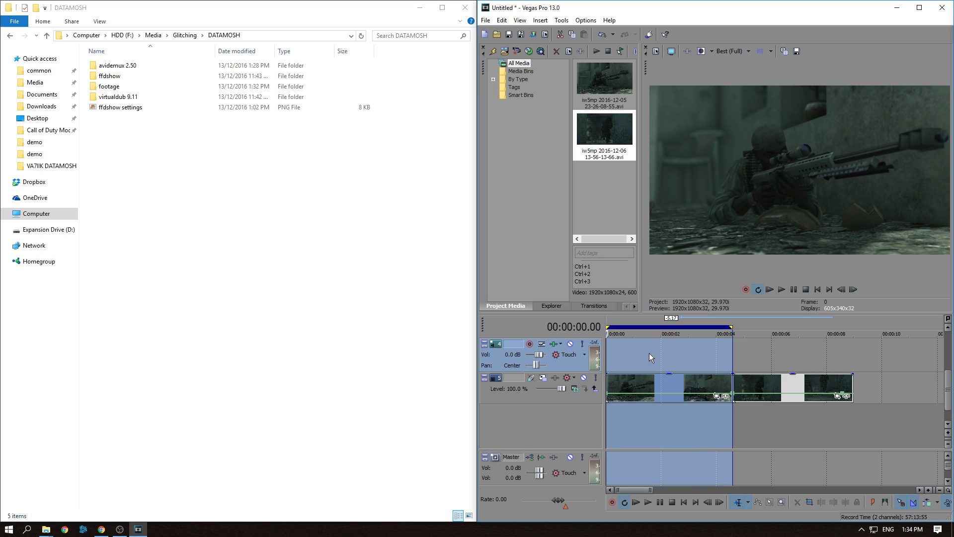
Render the loop region as 1.avi with the 1080p uncompressed template into the footage folder
left_click(486, 20)
left_click(512, 96)
left_click(363, 314)
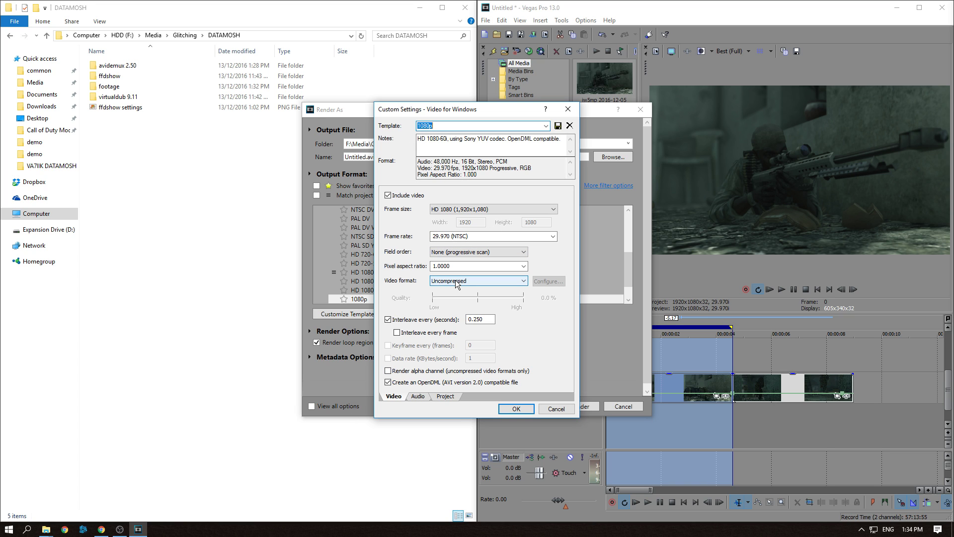
left_click(516, 409)
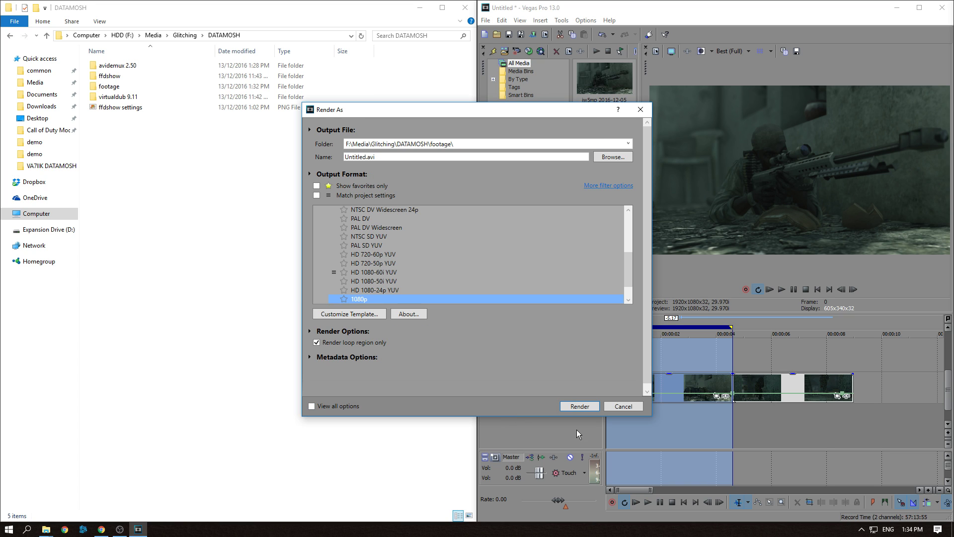
left_click_drag(447, 157, 344, 153)
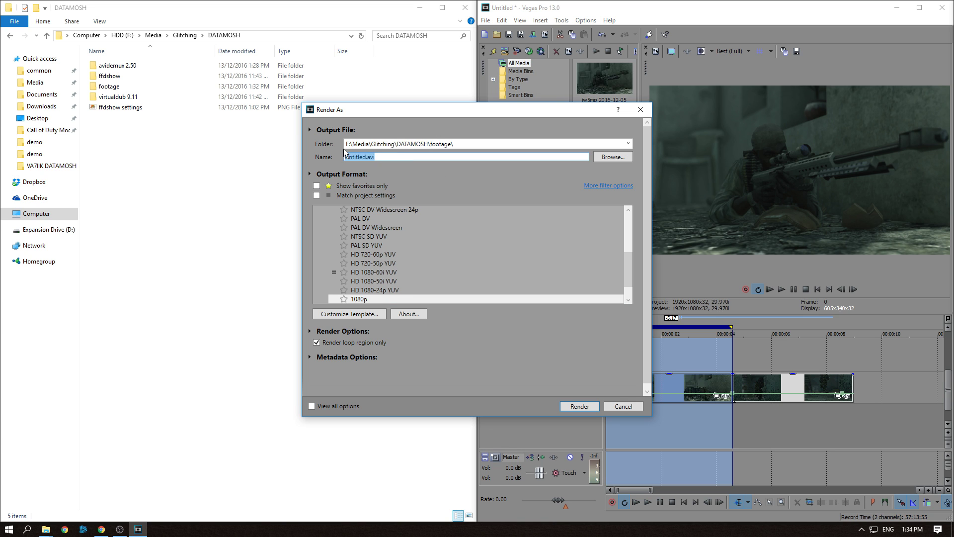
type("1")
left_click(579, 407)
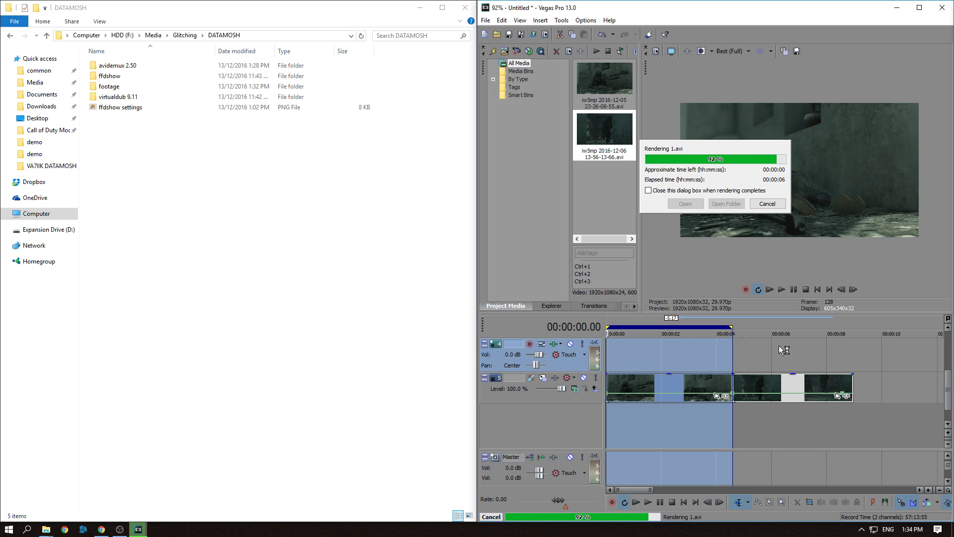
left_click(767, 203)
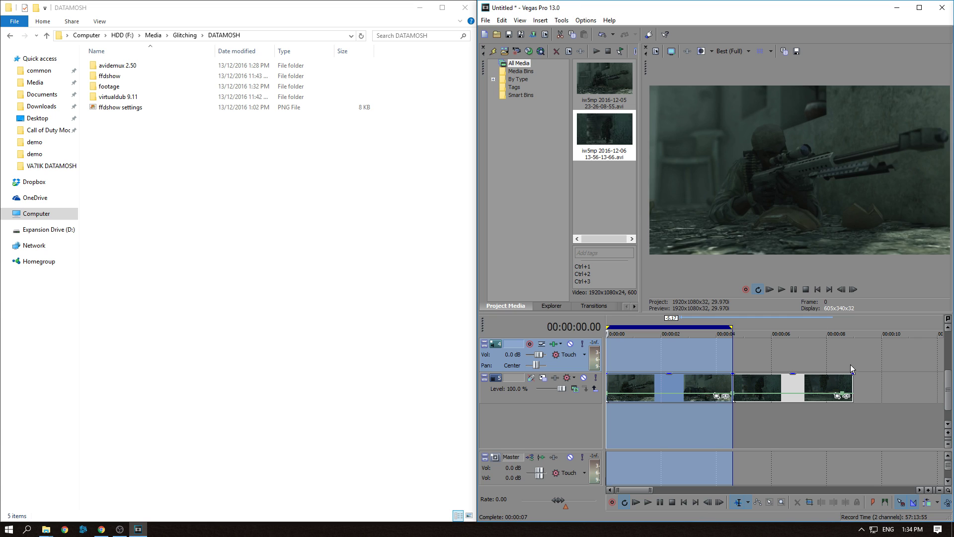
Set the loop region over the second clip and render it as 2.avi with the same template
left_click_drag(851, 364, 735, 356)
left_click(485, 20)
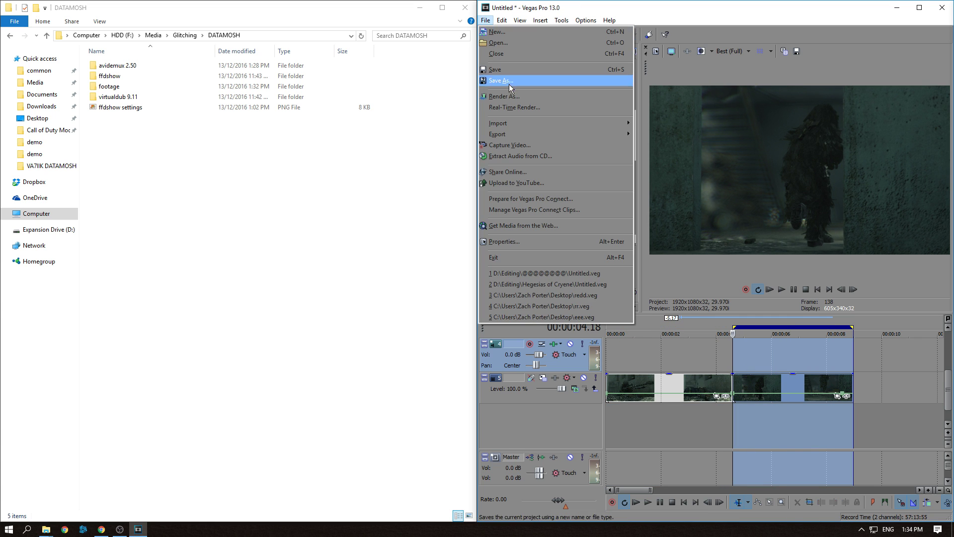
left_click(512, 97)
type("2")
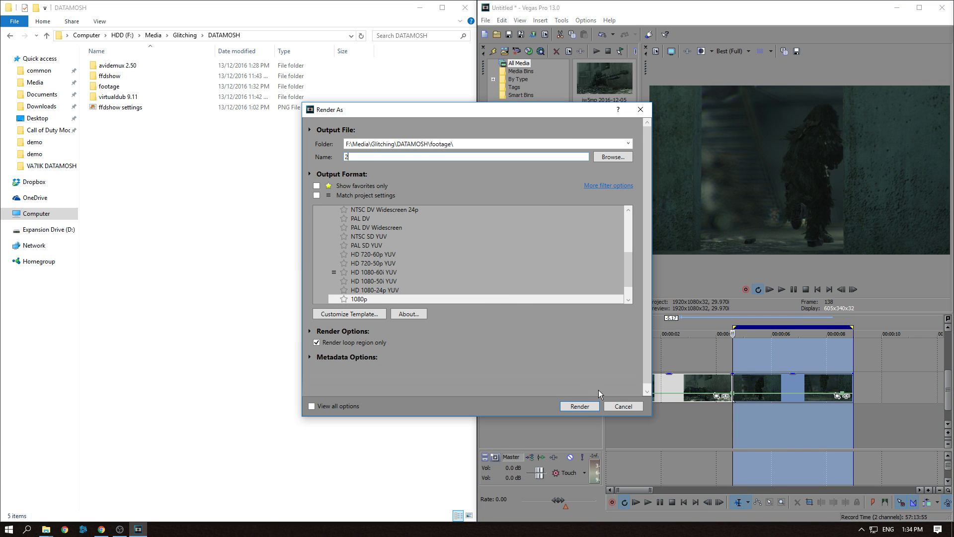
left_click(579, 406)
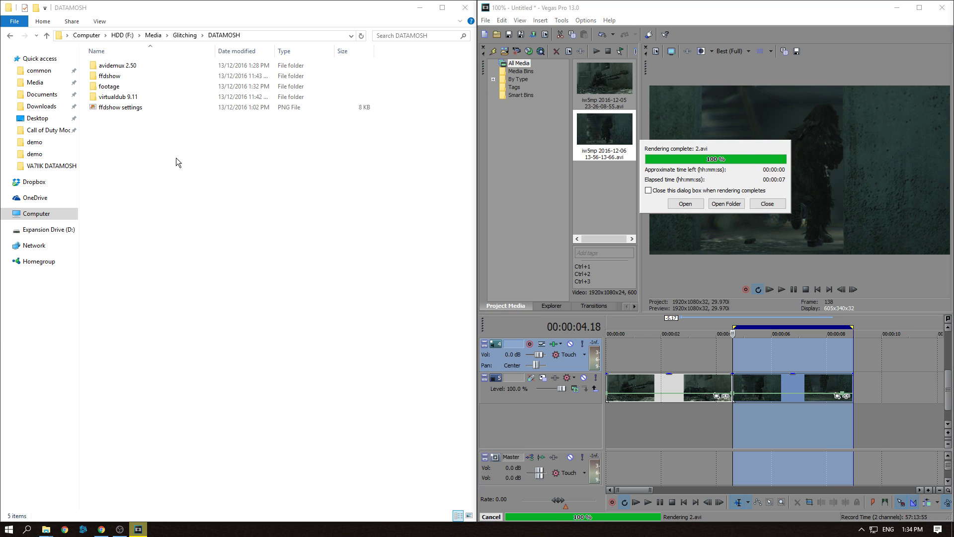
left_click(764, 204)
Open the virtualdub 9.11 folder and launch VirtualDub
left_click(129, 148)
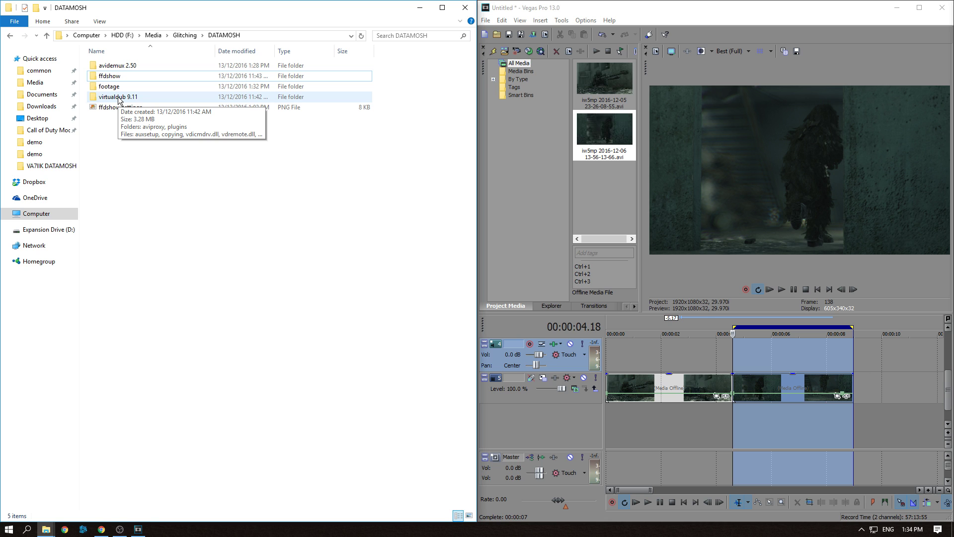
double_click(119, 98)
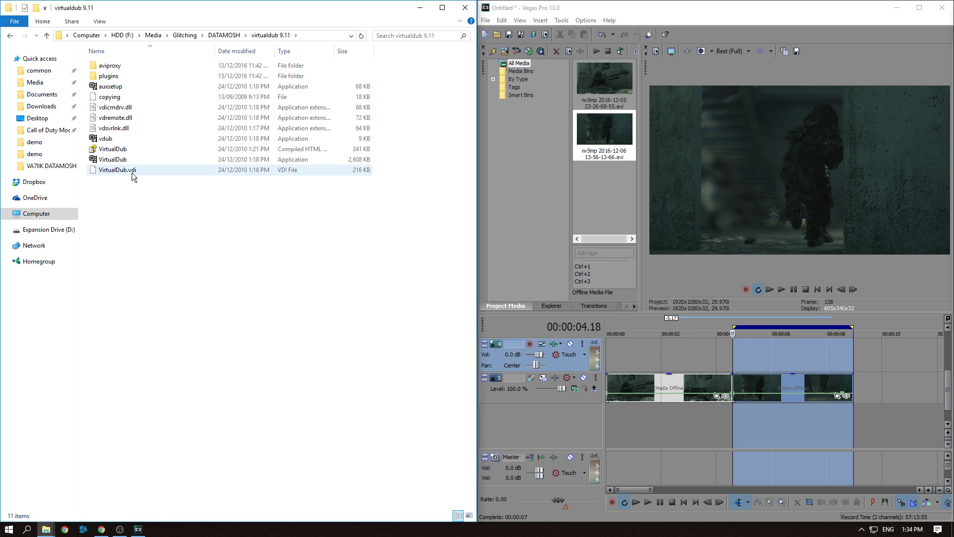
double_click(124, 159)
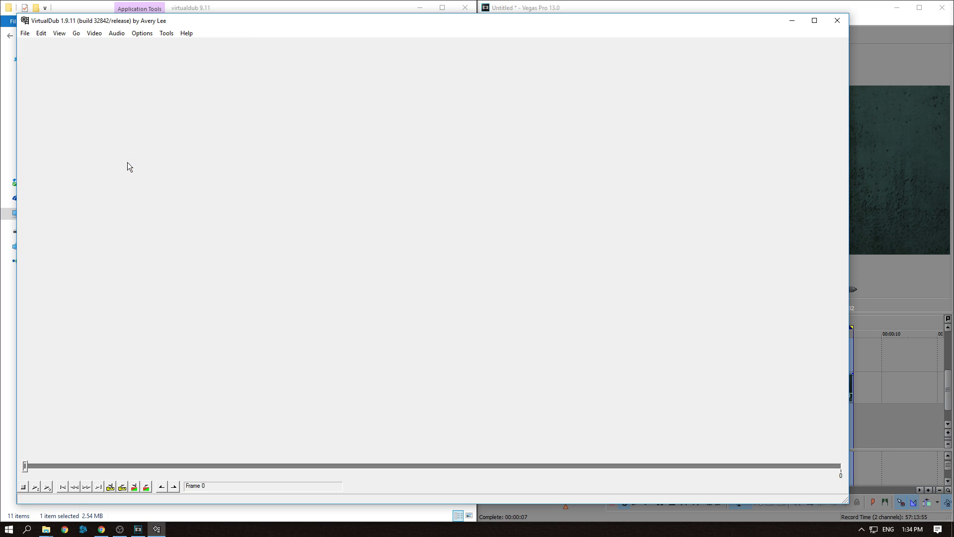
Open 1.avi from the footage folder in VirtualDub
left_click(25, 33)
left_click(34, 44)
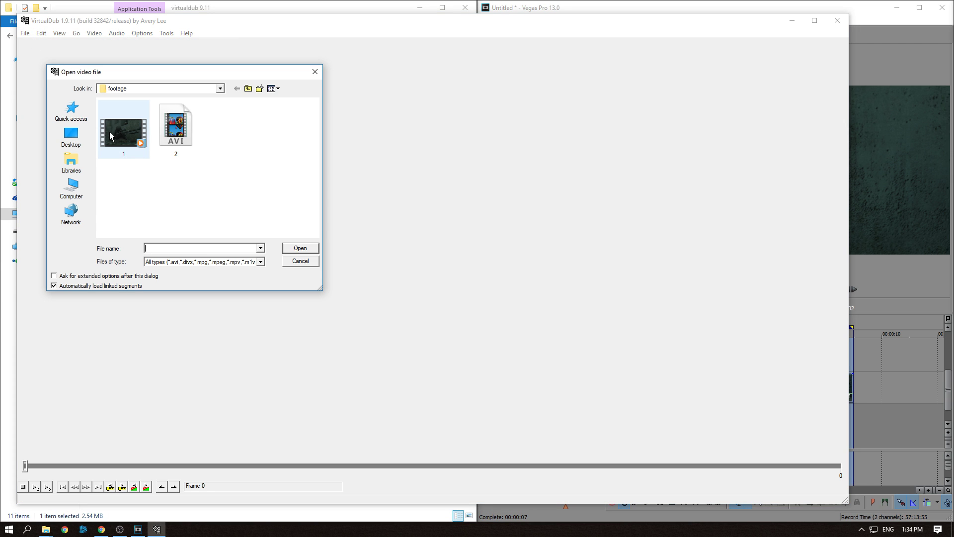
double_click(118, 133)
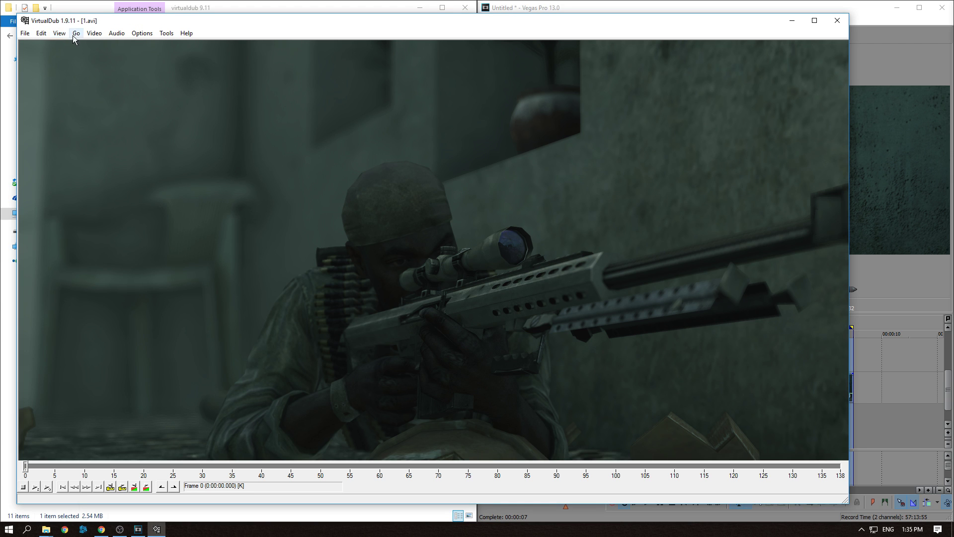
Set video compression to ffdshow Video Codec with keyframes forced every 500 frames
left_click(95, 36)
left_click(108, 78)
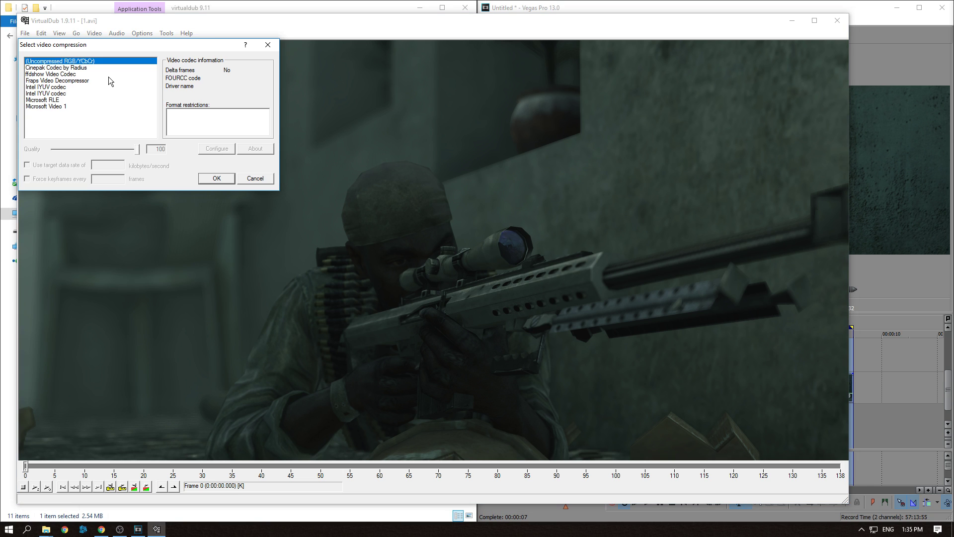
left_click(53, 74)
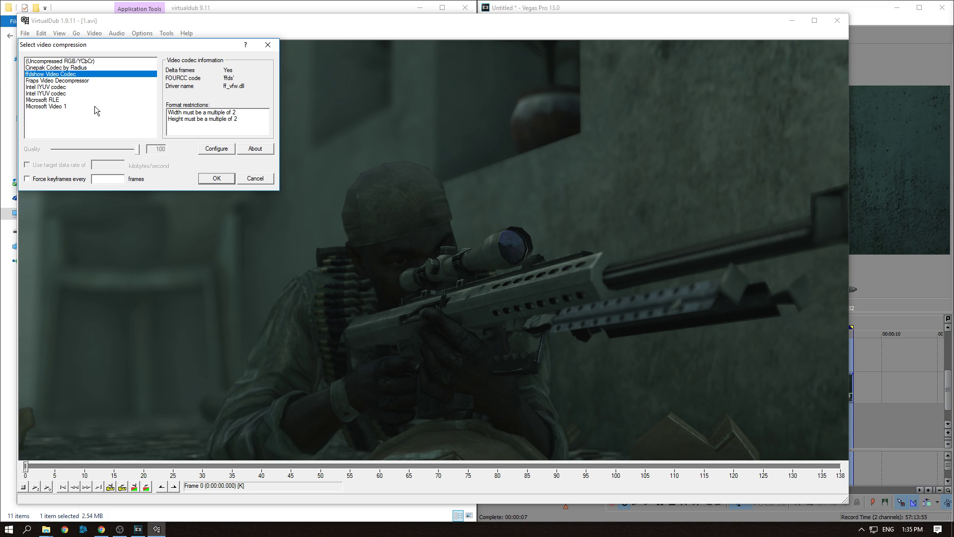
left_click(27, 179)
type("500")
left_click(211, 181)
Save the first clip as an AVI named vdub 1 in the footage folder
left_click(25, 33)
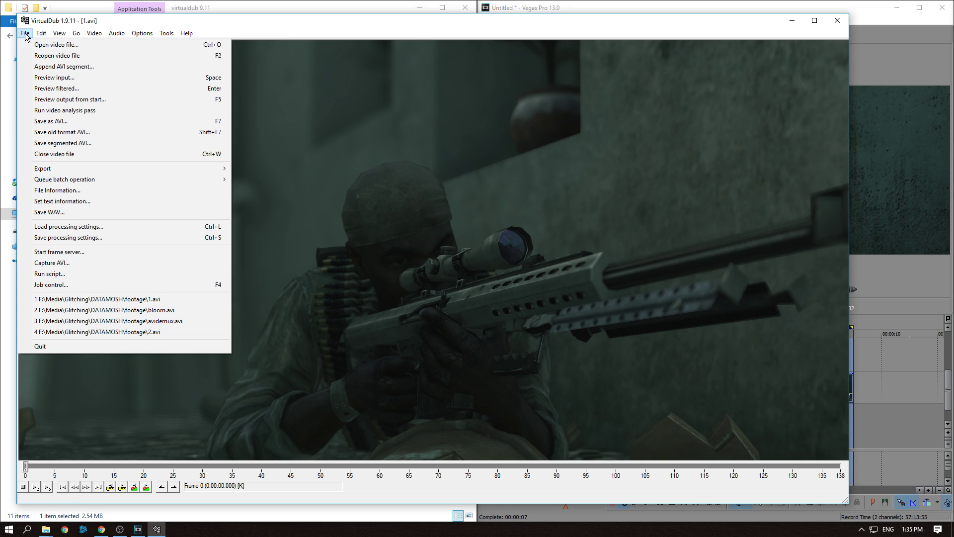
left_click(43, 124)
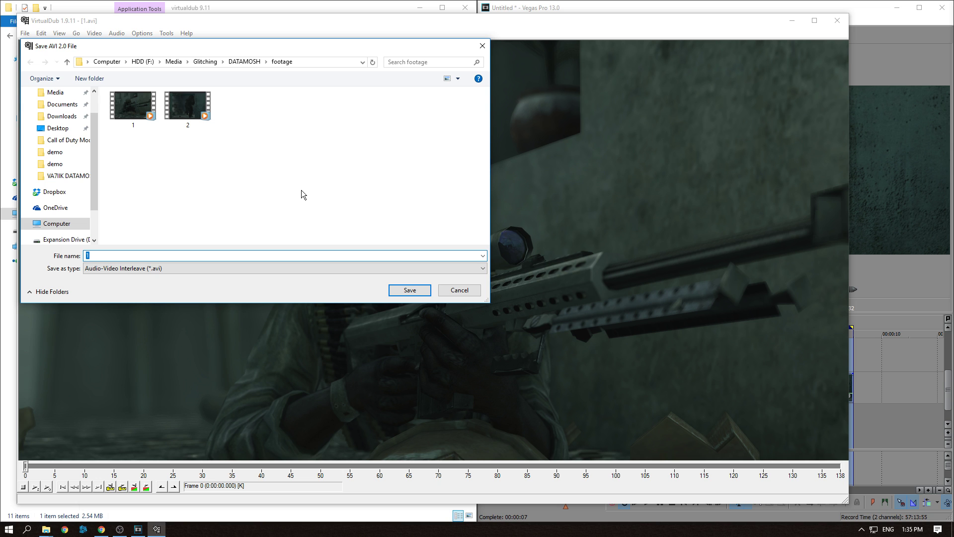
type("clip 1")
key("Return")
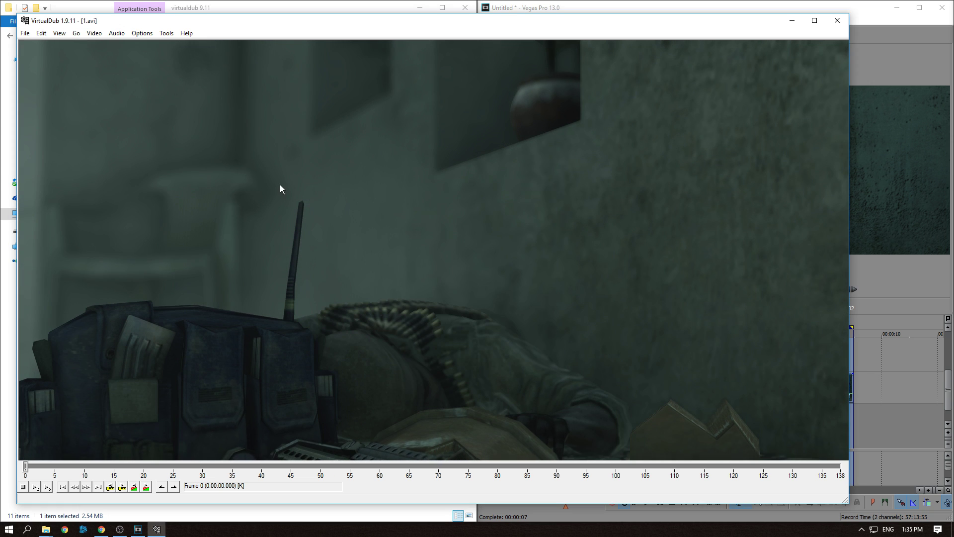
Open 2.avi from the footage folder
left_click(25, 34)
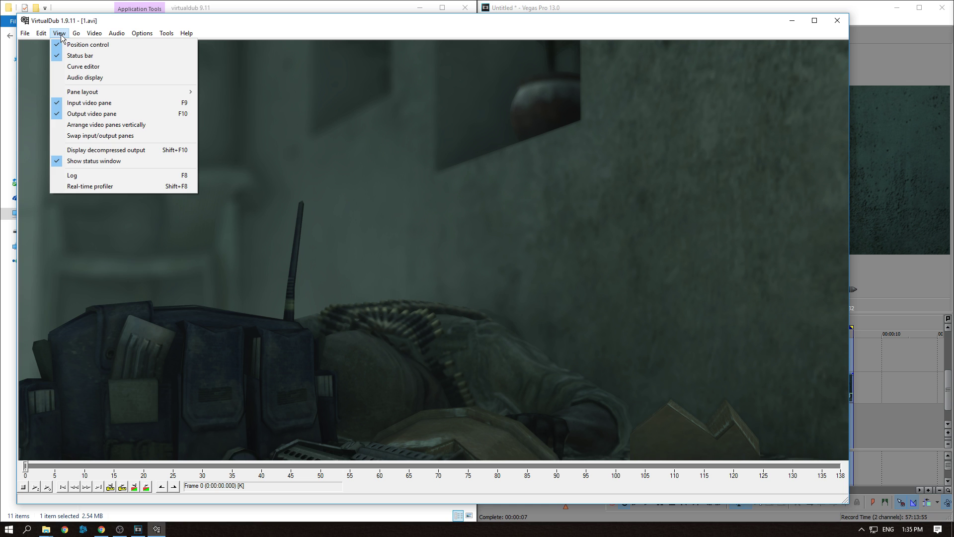
left_click(56, 45)
double_click(169, 139)
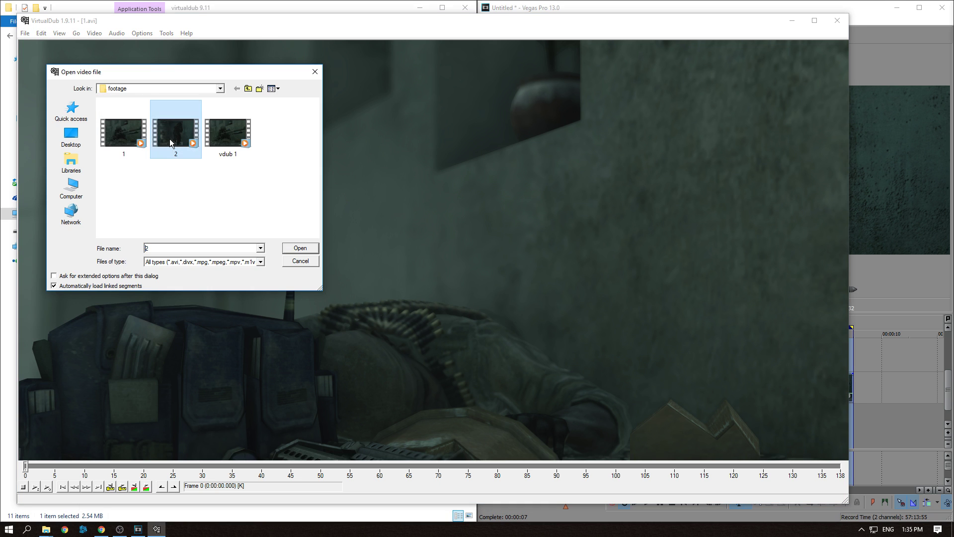
Keep ffdshow compression for the second clip and save it as a new vdub AVI in the footage folder
left_click(94, 33)
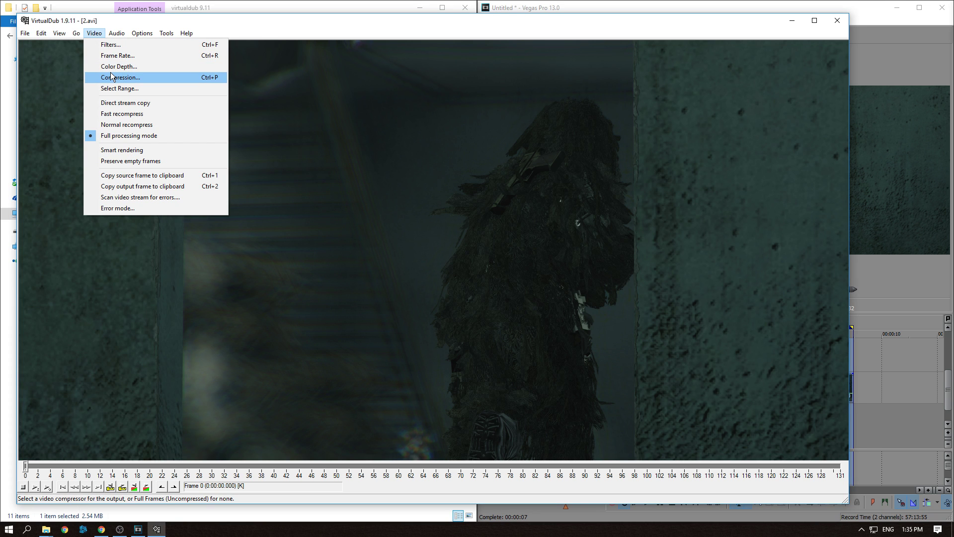
left_click(118, 78)
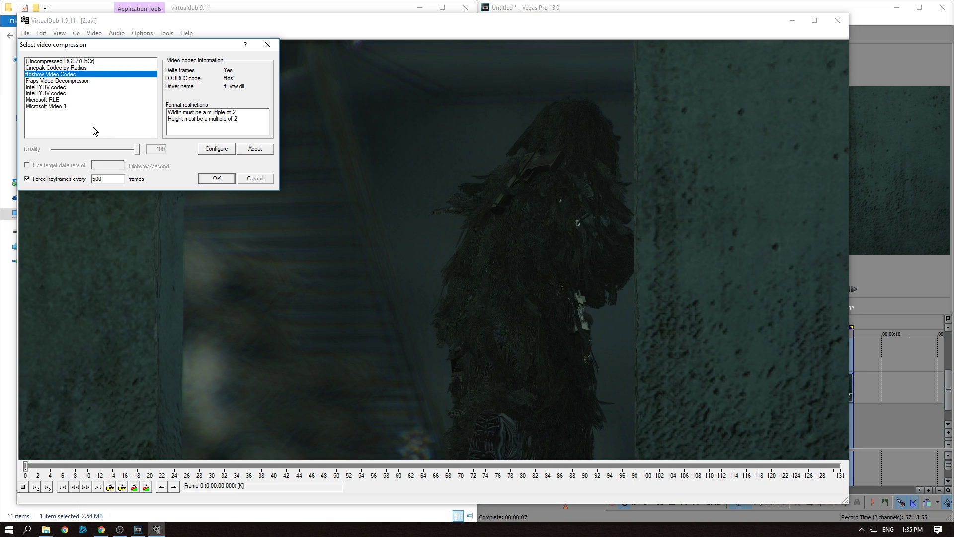
left_click(217, 178)
left_click(24, 34)
left_click(64, 122)
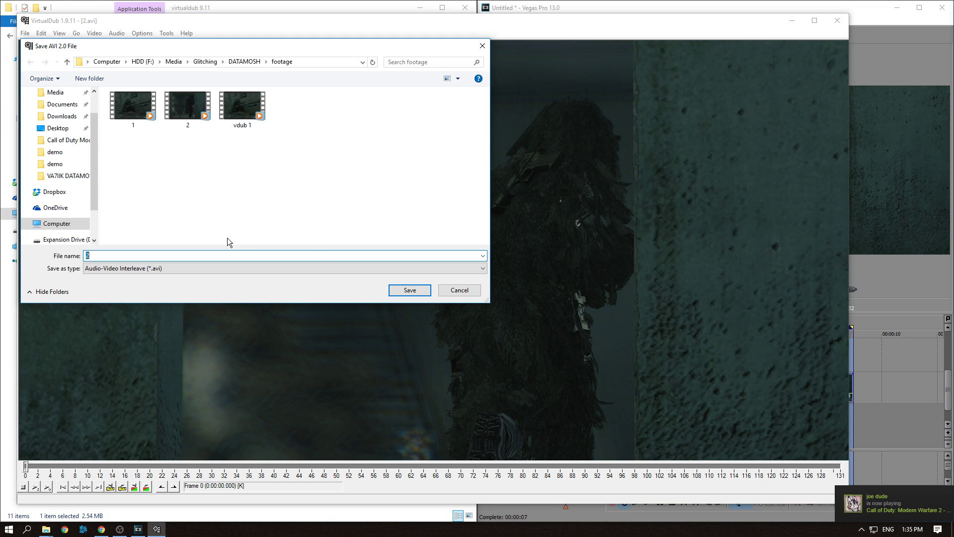
type("vdub")
key("Return")
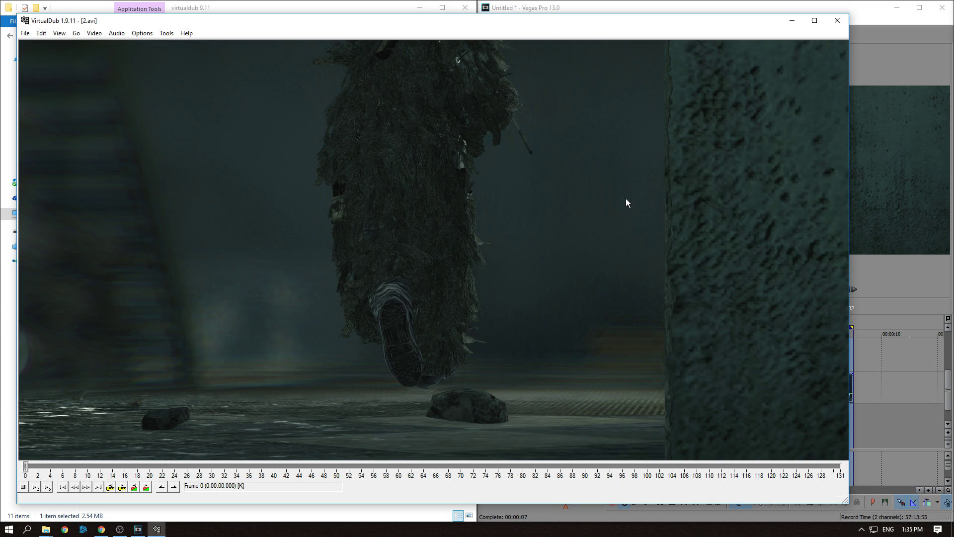
Close VirtualDub and launch the Avidemux 2.50 program from the avidemux folder inside DATAMOSH
left_click(836, 23)
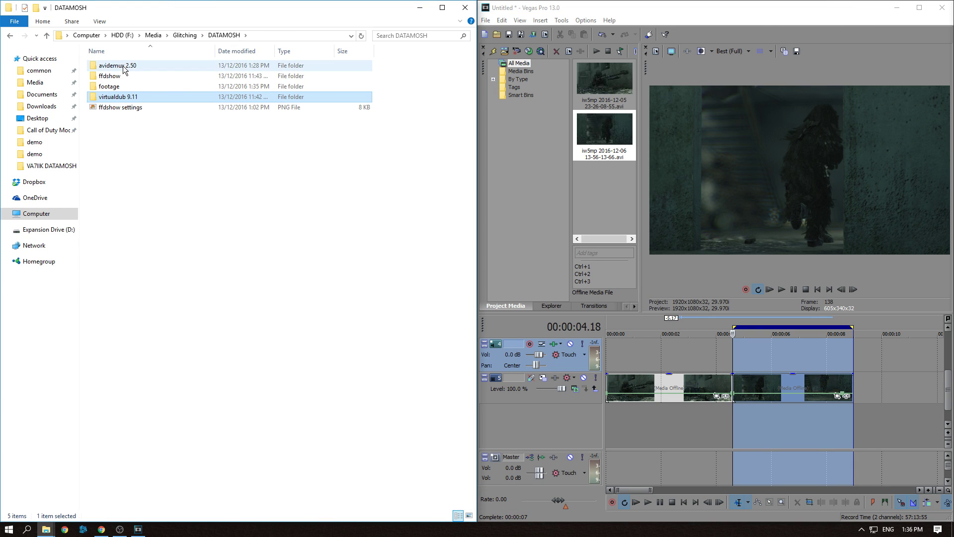
double_click(124, 66)
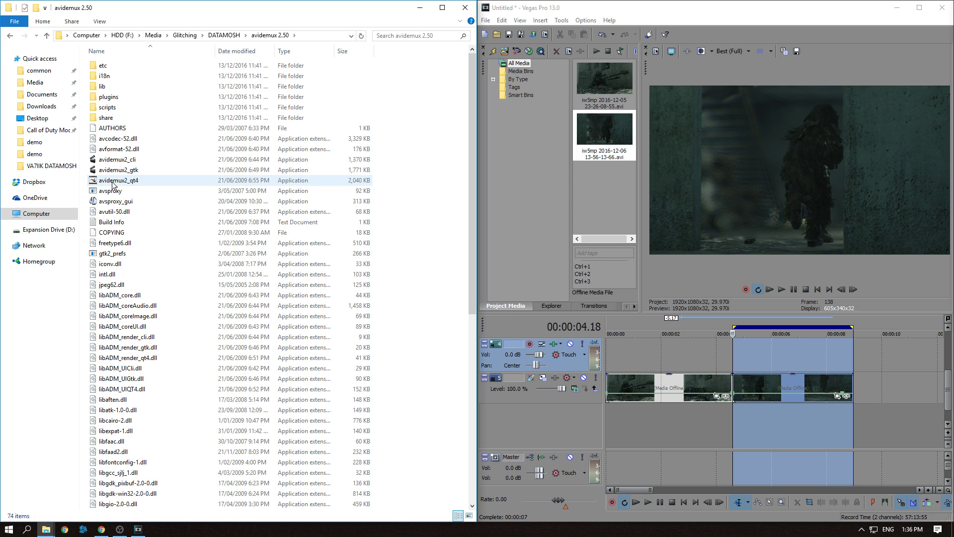
mouse_move(114, 188)
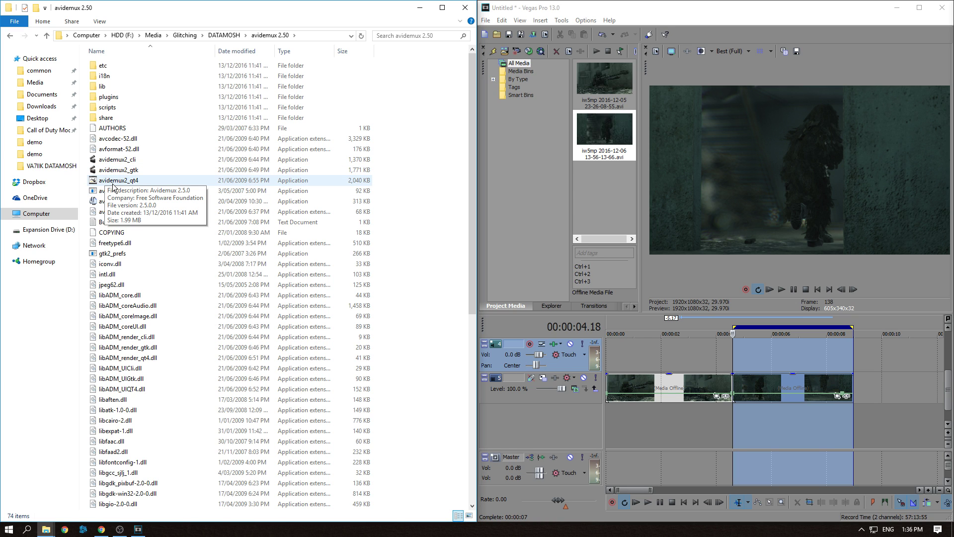
double_click(122, 182)
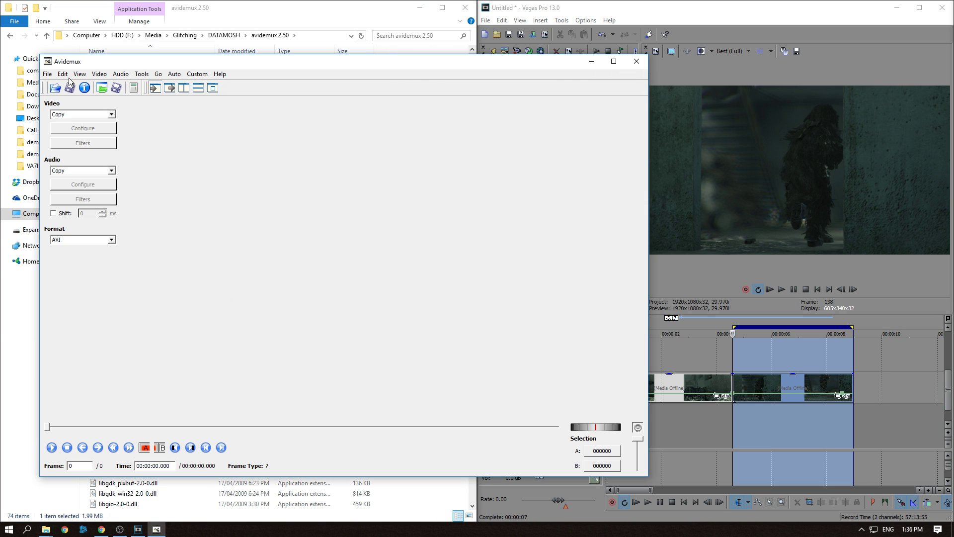
Open the vdub 1 video from the footage folder
left_click(48, 74)
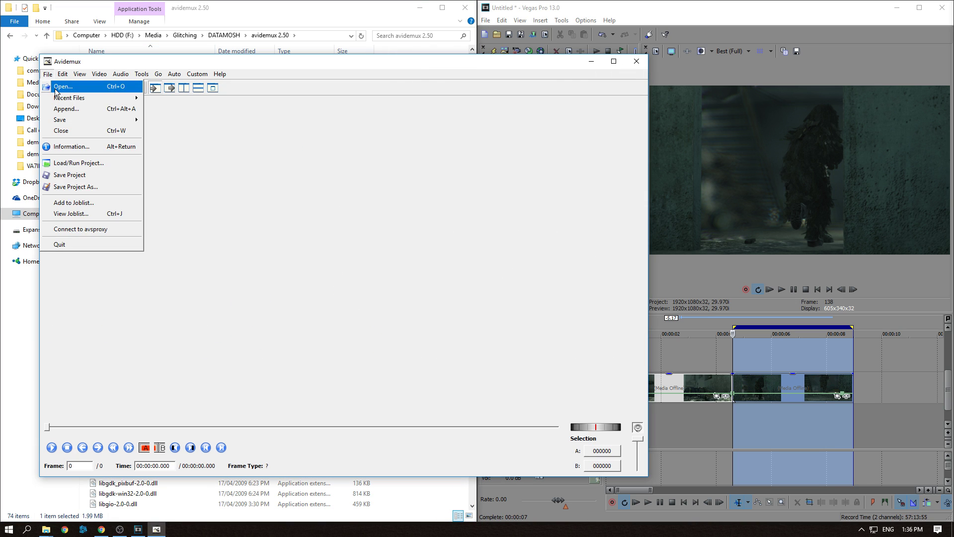
left_click(59, 87)
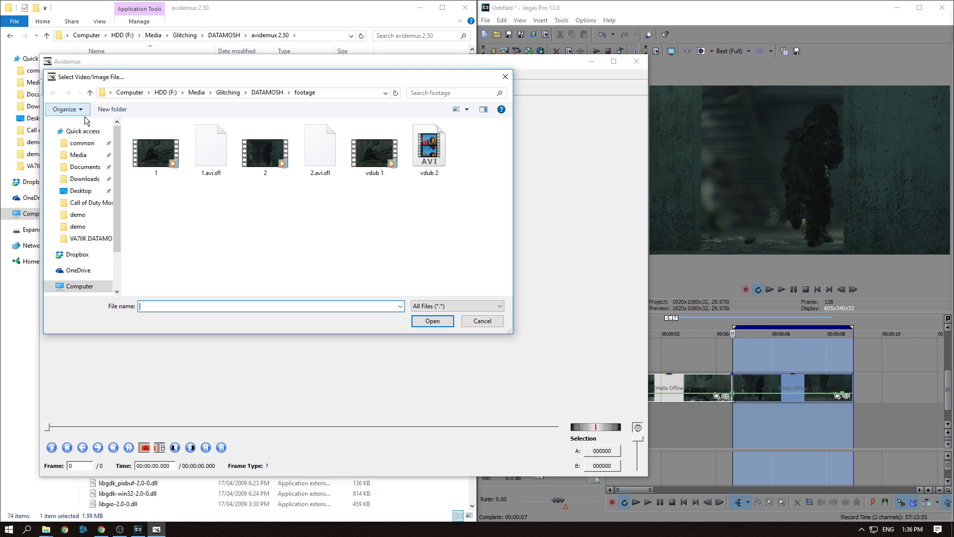
double_click(376, 158)
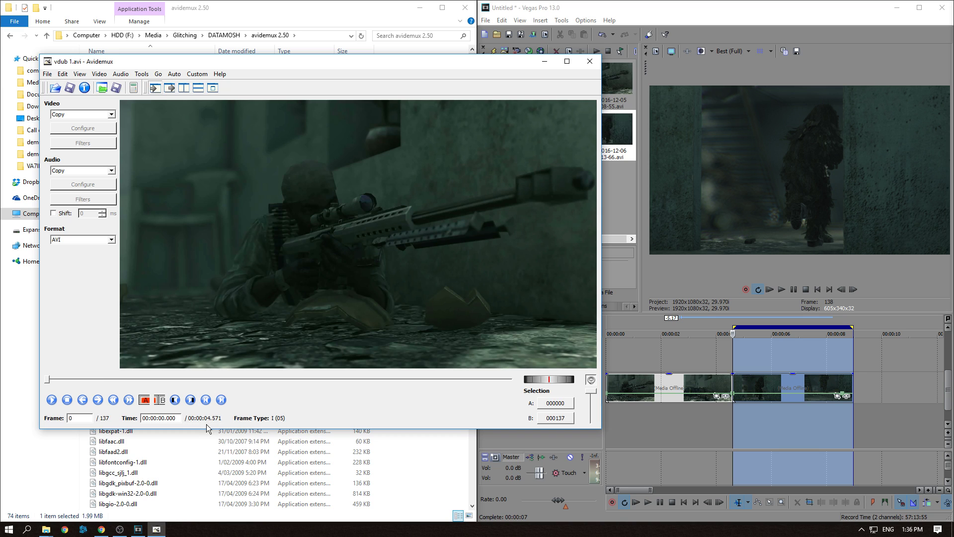
Step forward through the frames of the opened clip
left_click(98, 399)
left_click(98, 400)
left_click(98, 400)
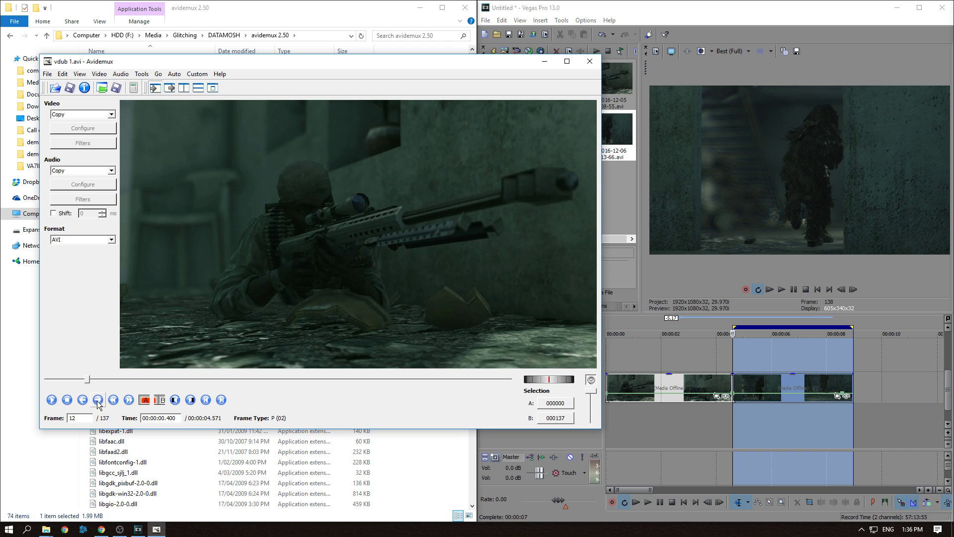
left_click(98, 400)
left_click(98, 400)
left_click(98, 400)
left_click(98, 401)
left_click(98, 400)
left_click(98, 400)
left_click(97, 400)
left_click(98, 400)
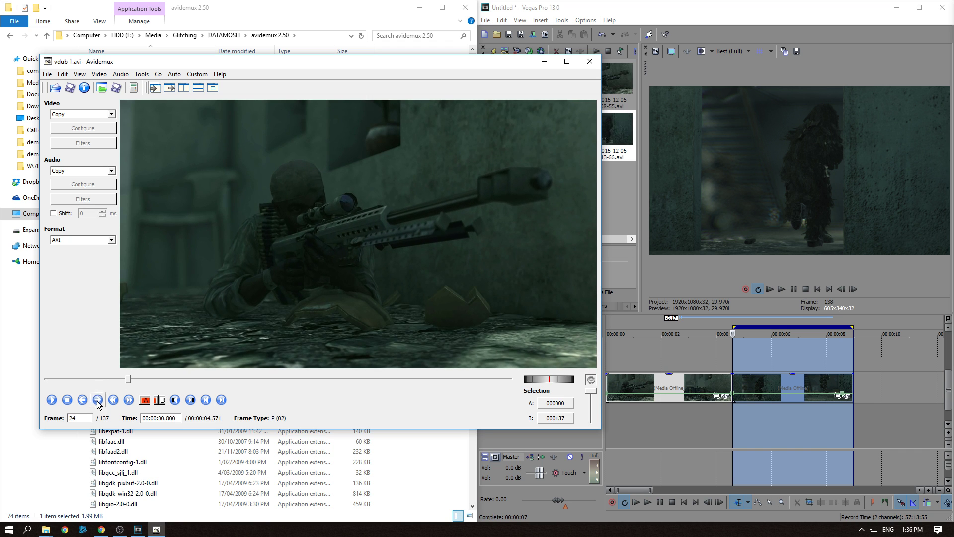
left_click(98, 400)
left_click(98, 400)
left_click(98, 400)
Append the vdub 2 video from the footage folder to the loaded clip
left_click(48, 74)
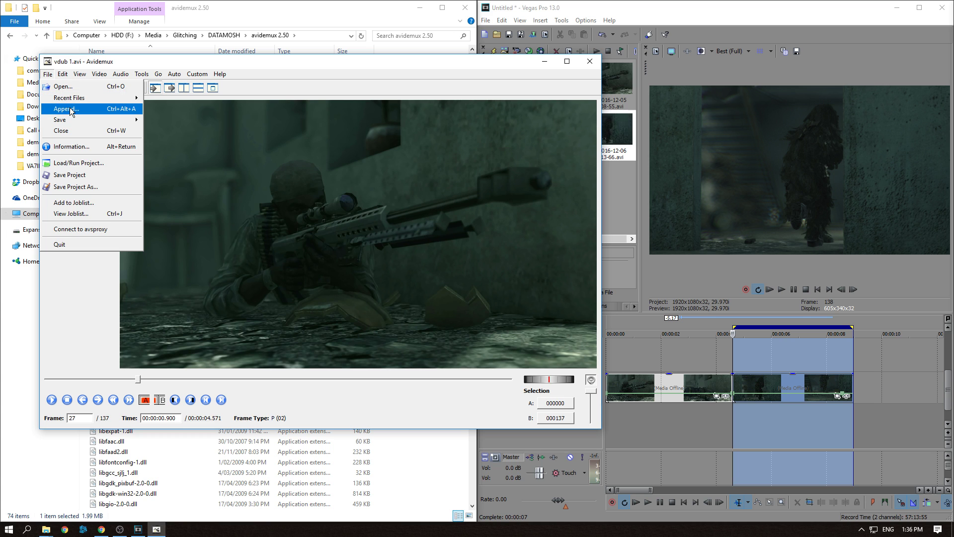
left_click(70, 109)
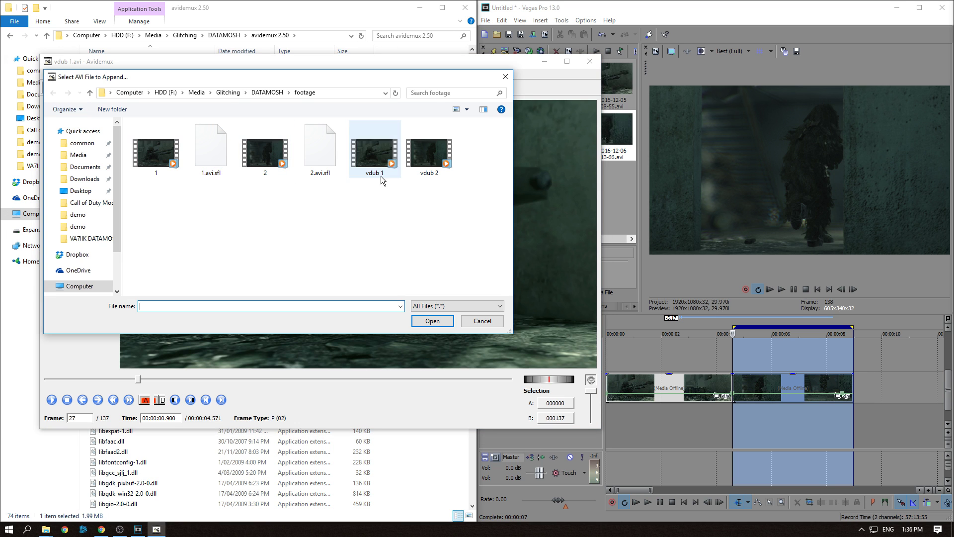
double_click(427, 159)
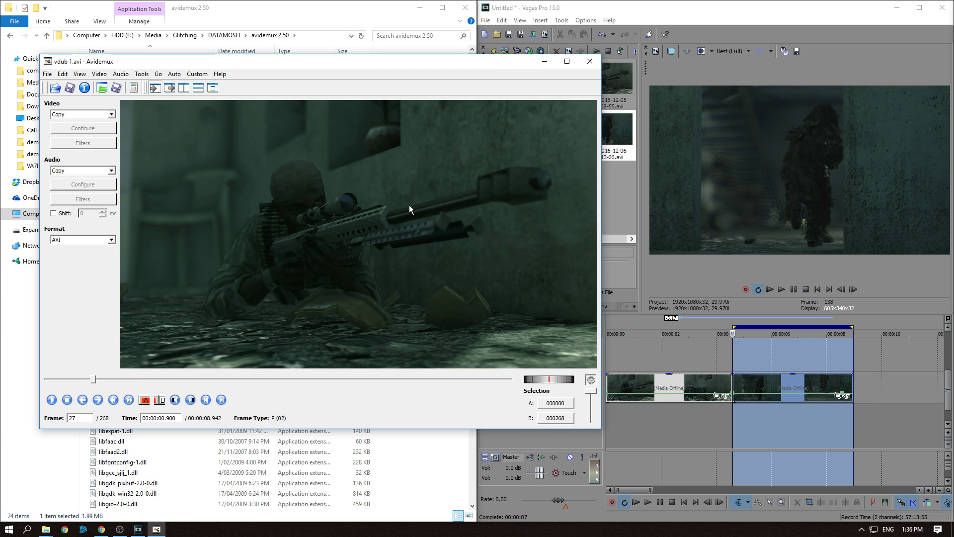
Step back and forth through the frames to locate the keyframe where the second clip begins
left_click(98, 400)
left_click(98, 400)
left_click(98, 400)
left_click(98, 400)
left_click(98, 400)
left_click(98, 400)
left_click(98, 400)
left_click(98, 400)
left_click(101, 404)
left_click(101, 404)
left_click(101, 405)
left_click(100, 404)
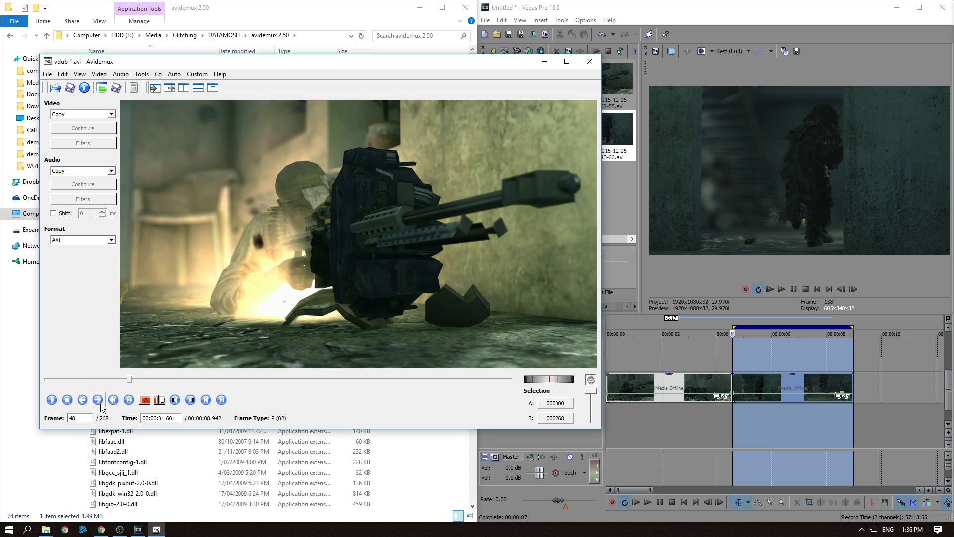
left_click(101, 404)
left_click(101, 404)
left_click(101, 404)
left_click(101, 404)
left_click(101, 404)
left_click(101, 404)
left_click(101, 404)
left_click(101, 404)
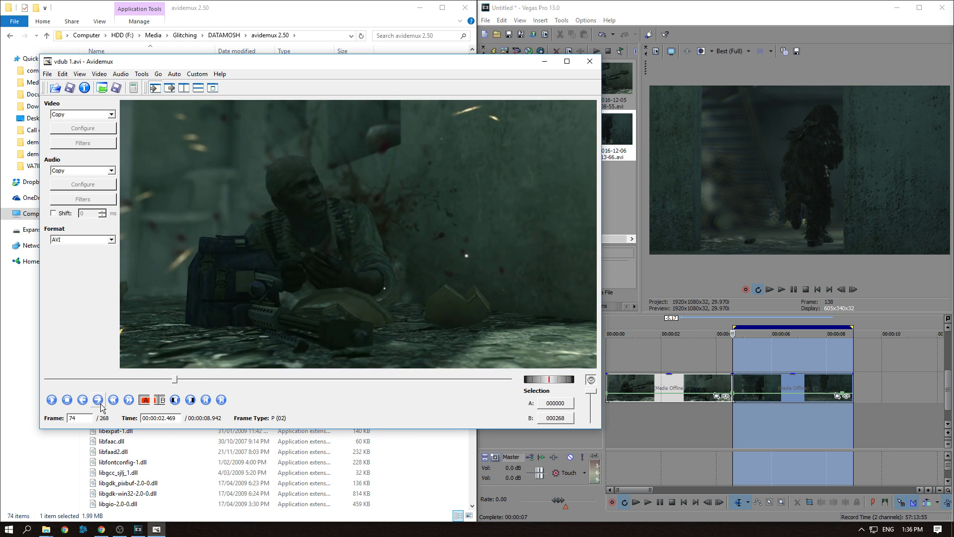
left_click(100, 404)
left_click(101, 404)
left_click(101, 404)
left_click(101, 404)
left_click(101, 404)
left_click(101, 404)
left_click(100, 404)
left_click(101, 404)
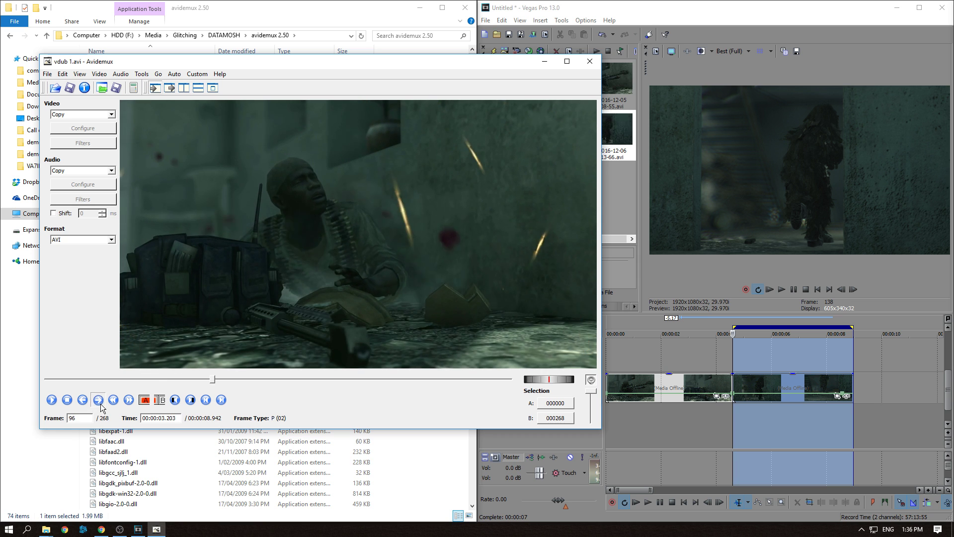
left_click(100, 404)
left_click(101, 404)
left_click(101, 404)
left_click(101, 404)
left_click(101, 404)
left_click(101, 404)
left_click(101, 405)
left_click(101, 404)
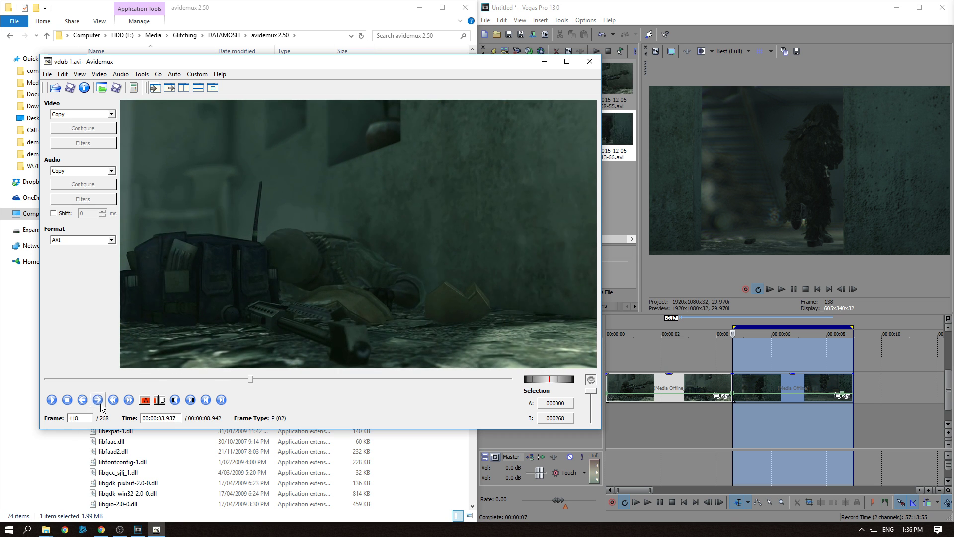
left_click(100, 404)
left_click(101, 404)
left_click(101, 404)
left_click(101, 404)
left_click(98, 401)
left_click(98, 401)
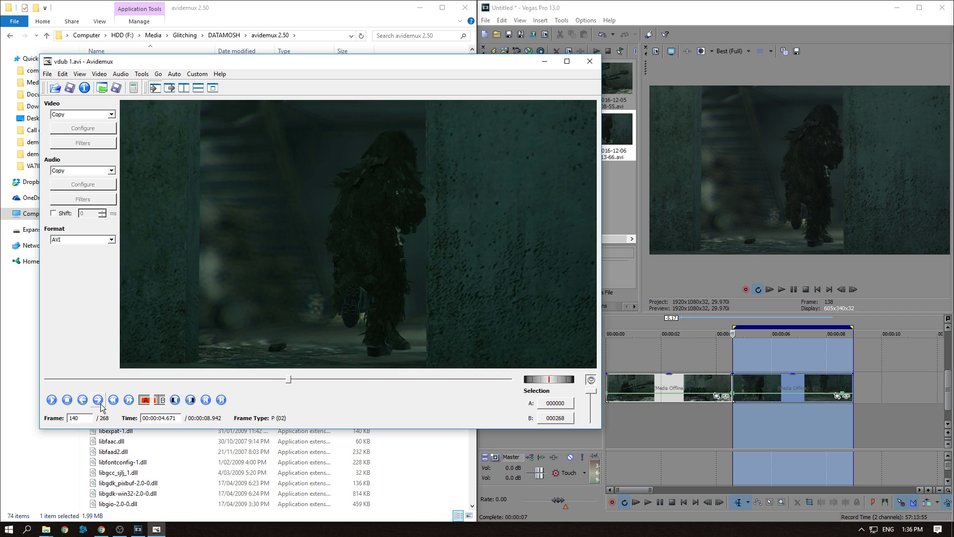
left_click(83, 401)
left_click(98, 401)
left_click(98, 401)
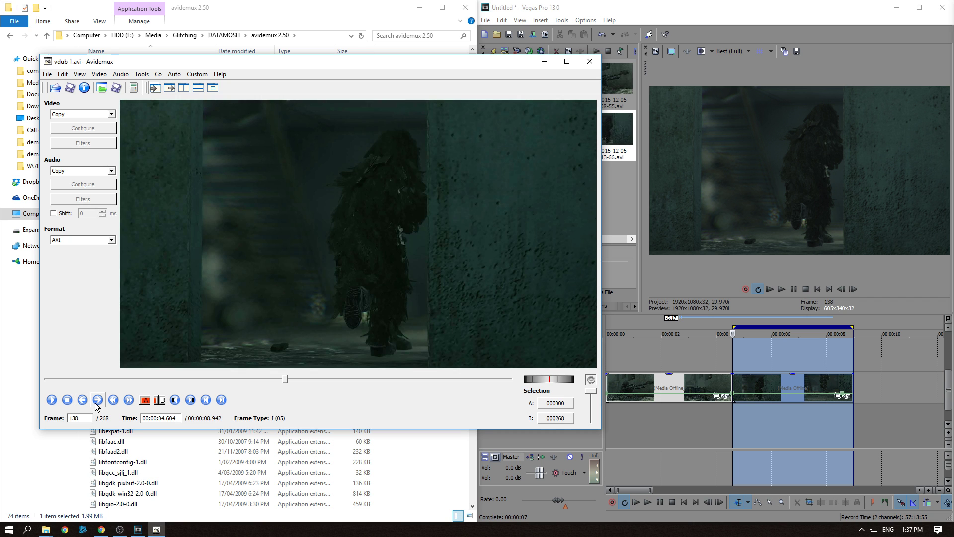
left_click(96, 404)
left_click(97, 404)
left_click(96, 403)
left_click(97, 404)
left_click(96, 404)
left_click(96, 404)
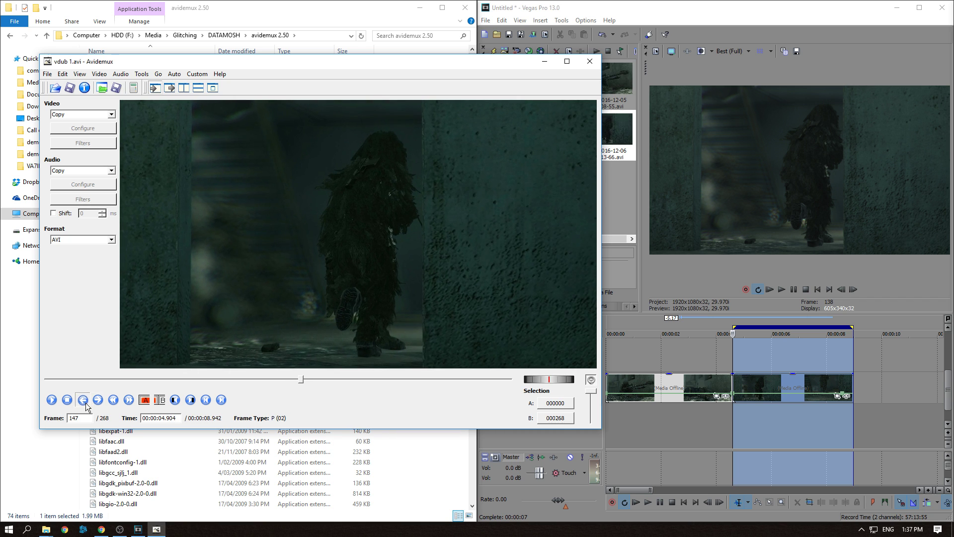
left_click(85, 404)
left_click(86, 403)
left_click(84, 401)
left_click(83, 401)
left_click(83, 400)
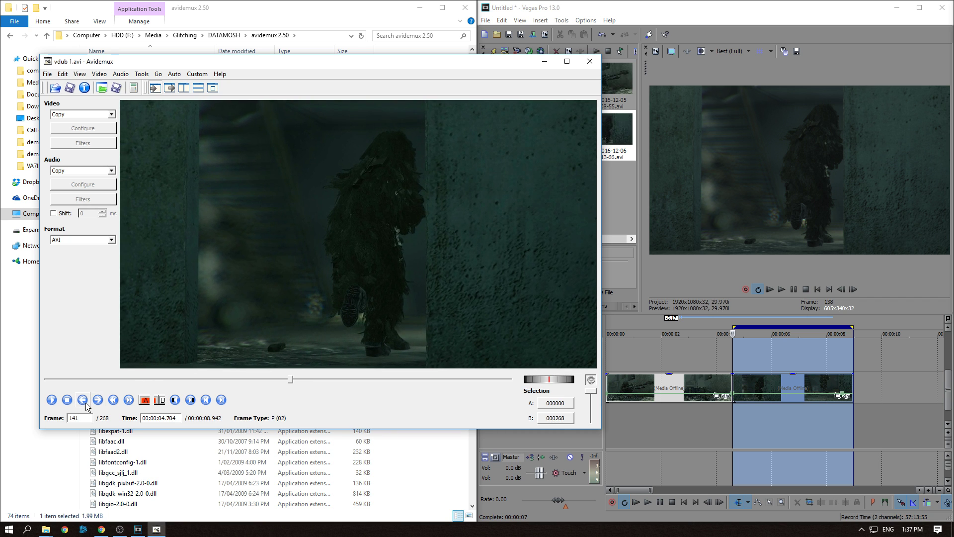
left_click(86, 407)
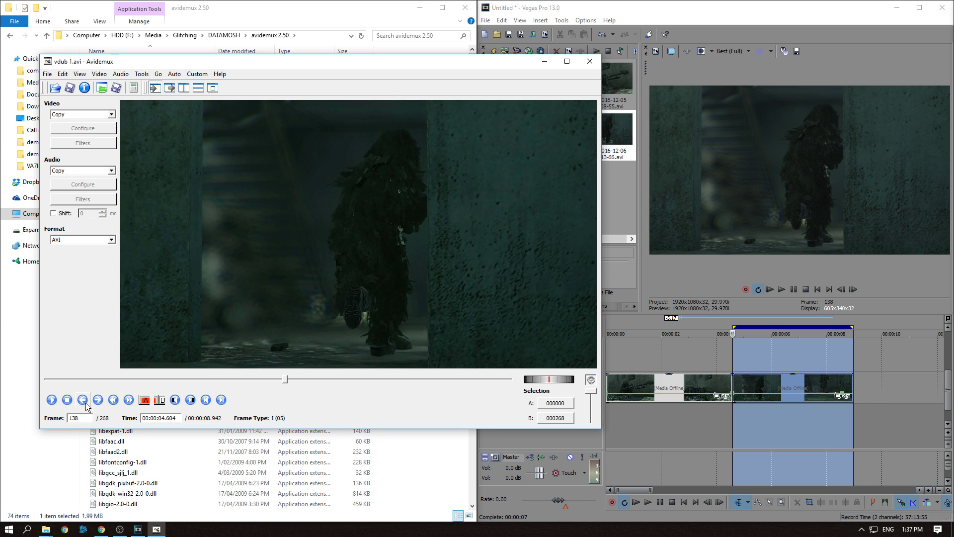
left_click(88, 408)
left_click(88, 406)
left_click(87, 407)
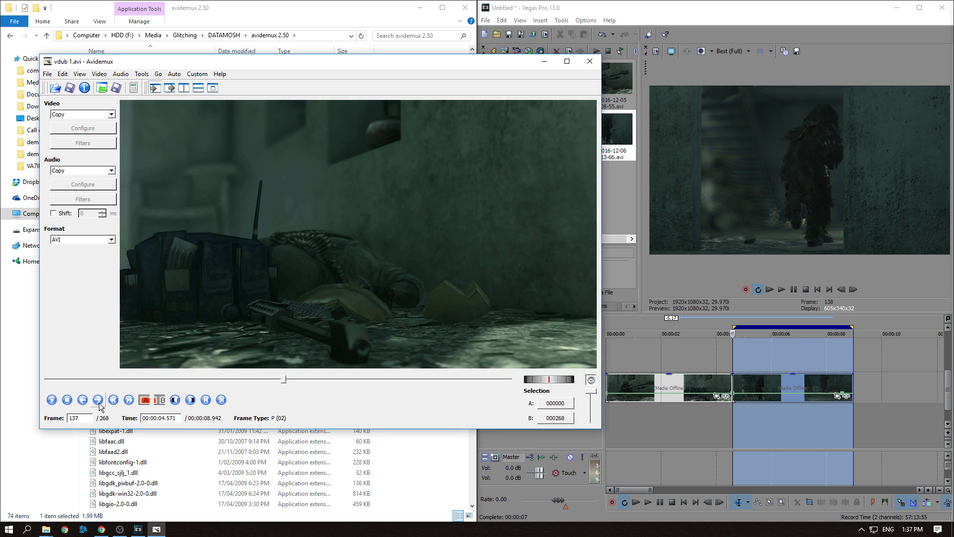
left_click(99, 402)
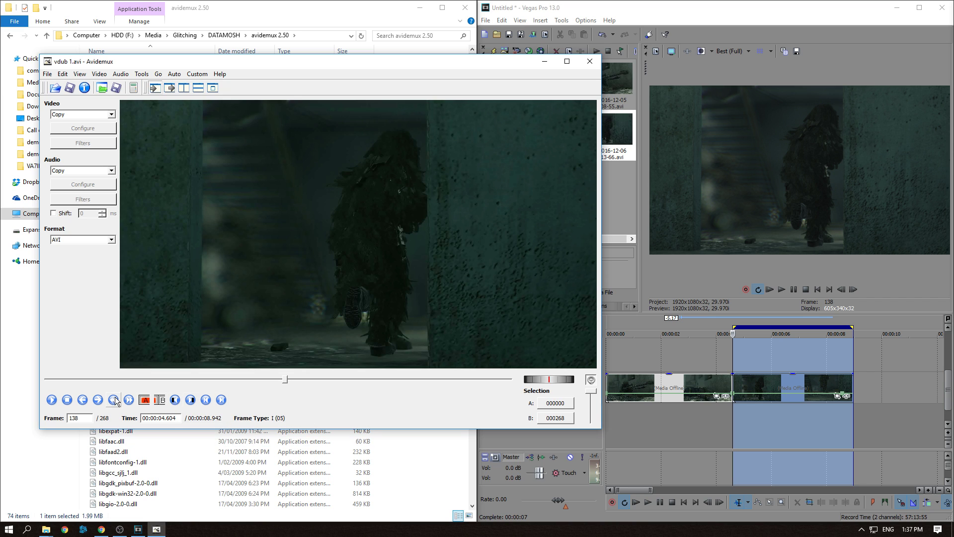
Mark frame 138 as both selection start and end, then delete that keyframe
left_click(144, 400)
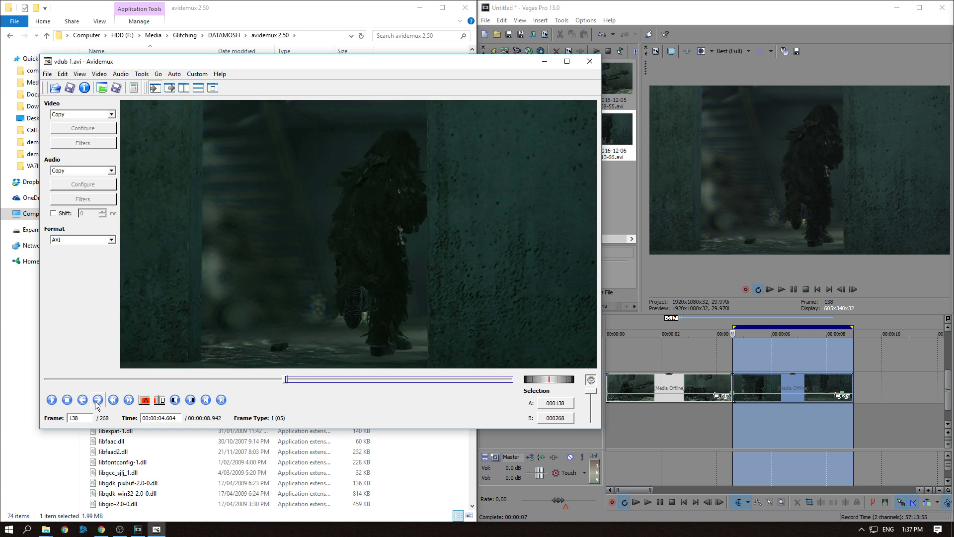
left_click(98, 402)
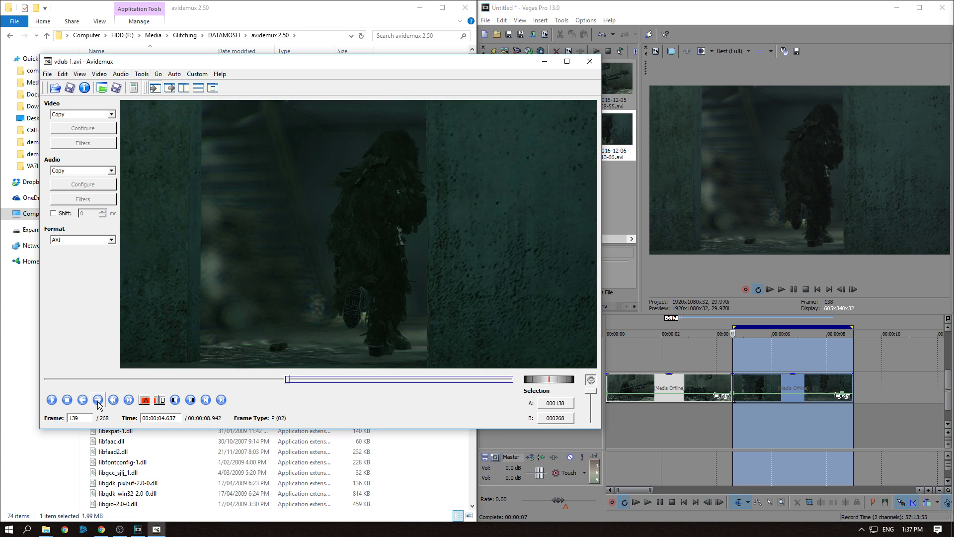
left_click(159, 401)
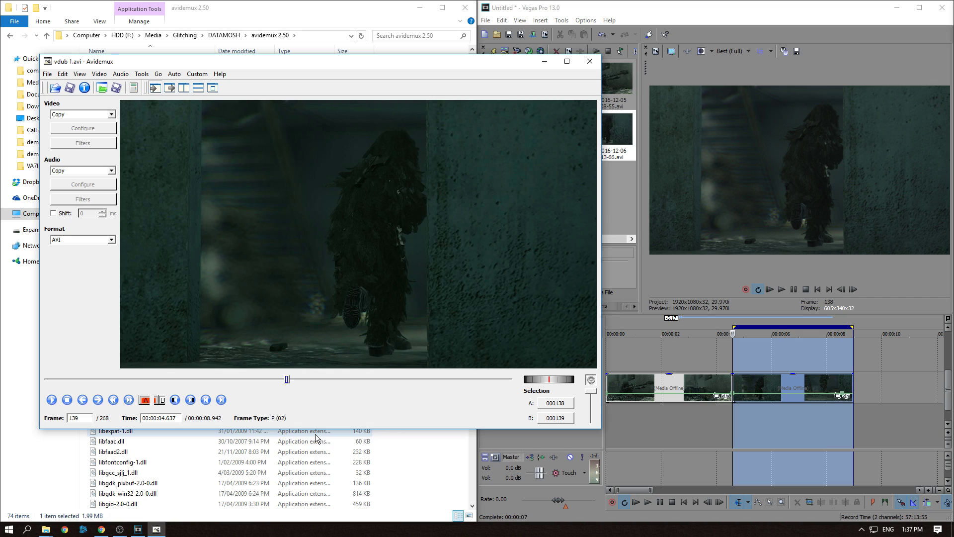
left_click(63, 74)
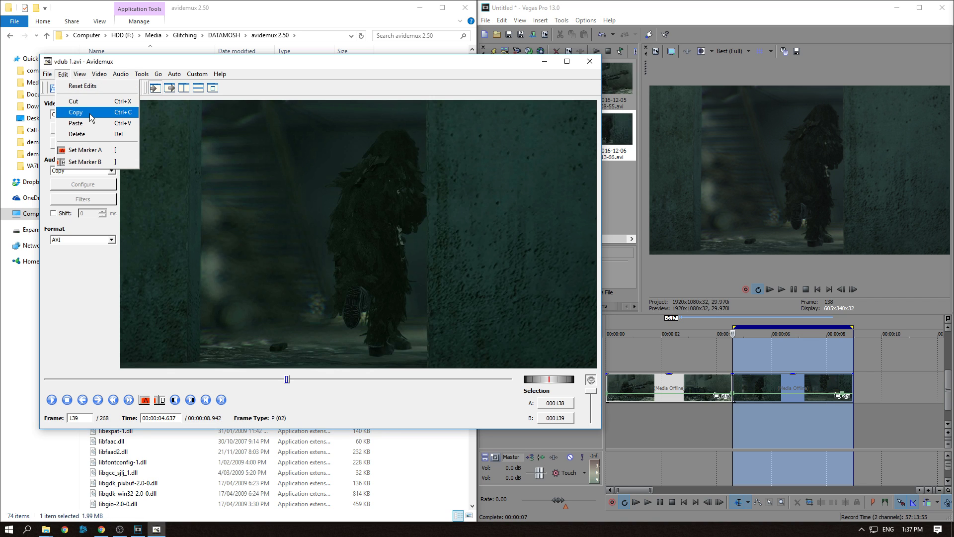
left_click(77, 134)
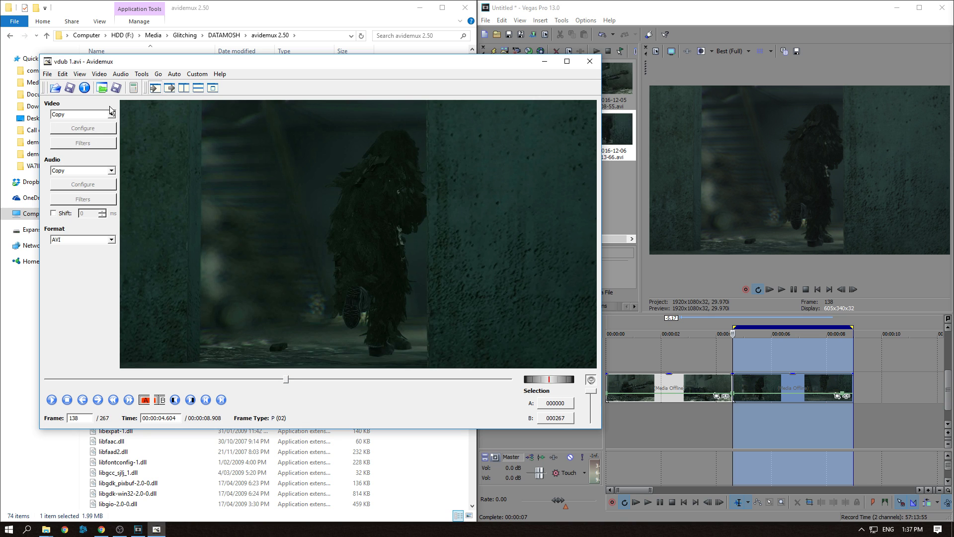
Return to the start of the video and step forward a few frames
left_click_drag(285, 380, 279, 381)
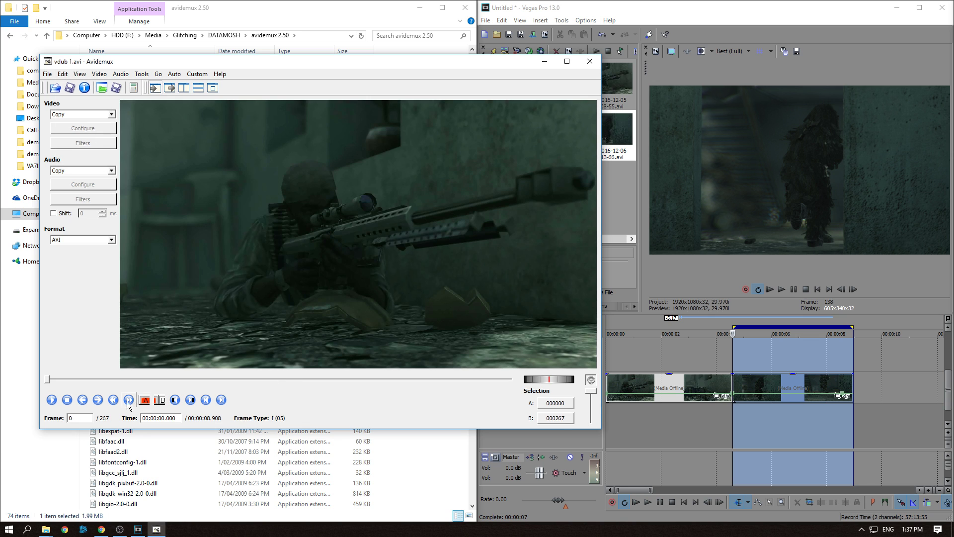
left_click(98, 400)
left_click(98, 401)
left_click(98, 400)
left_click(98, 400)
left_click(98, 400)
left_click(99, 400)
left_click(99, 401)
left_click(99, 401)
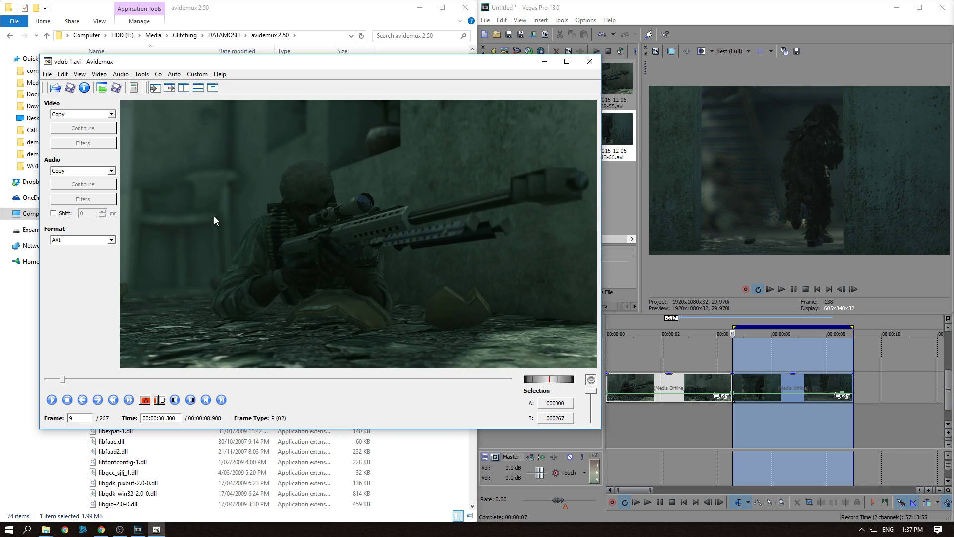
Save the edited video as datamosh in the footage folder, declining smart copy
left_click(48, 74)
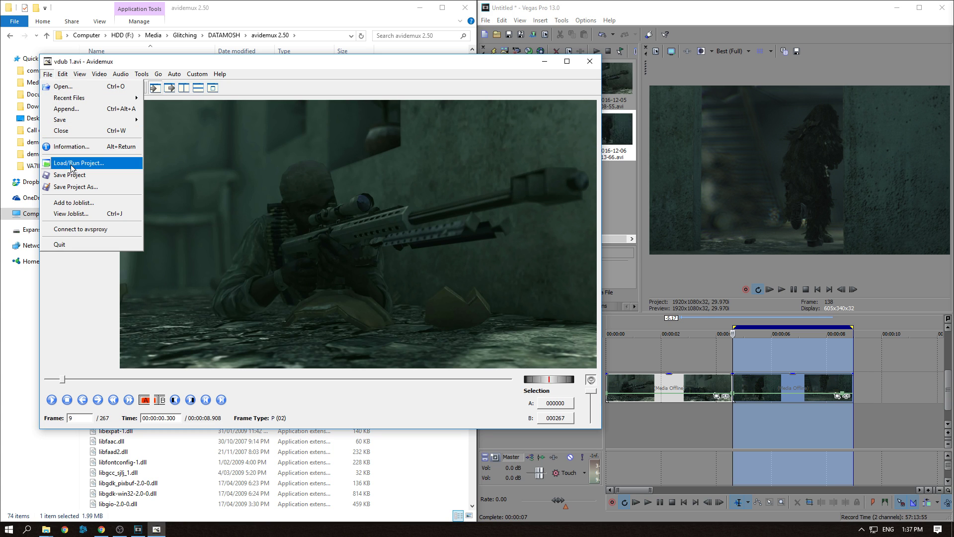
mouse_move(75, 120)
left_click(177, 123)
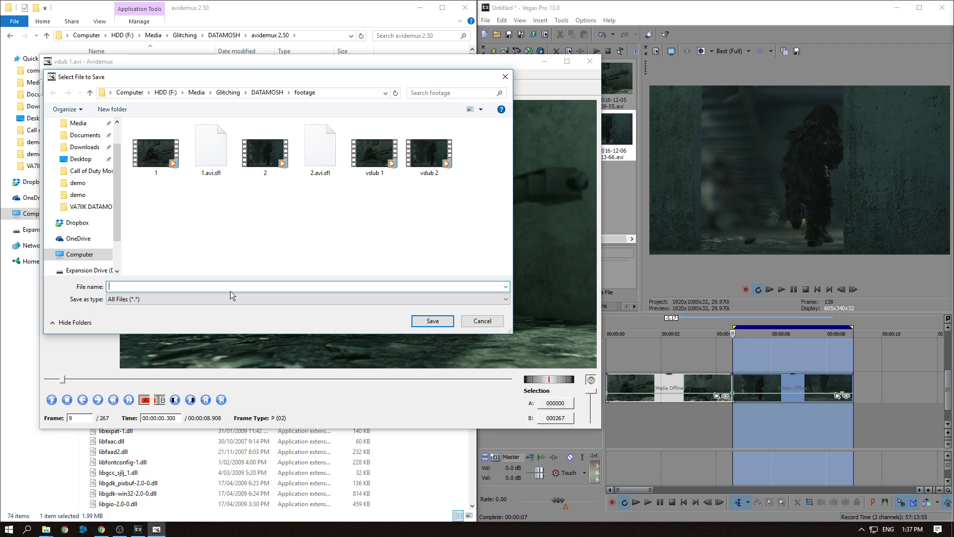
type("datamosh avidemux.avi")
key("Return")
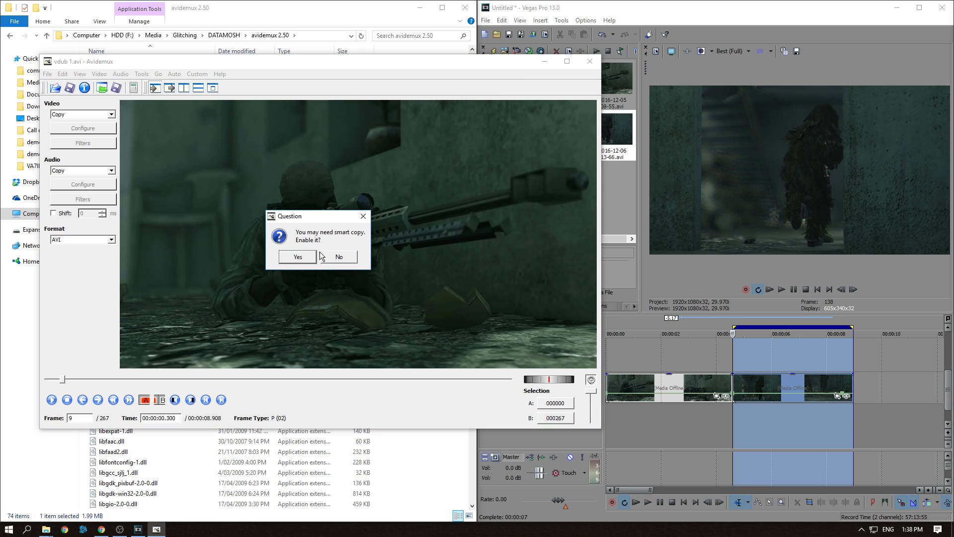
left_click(333, 257)
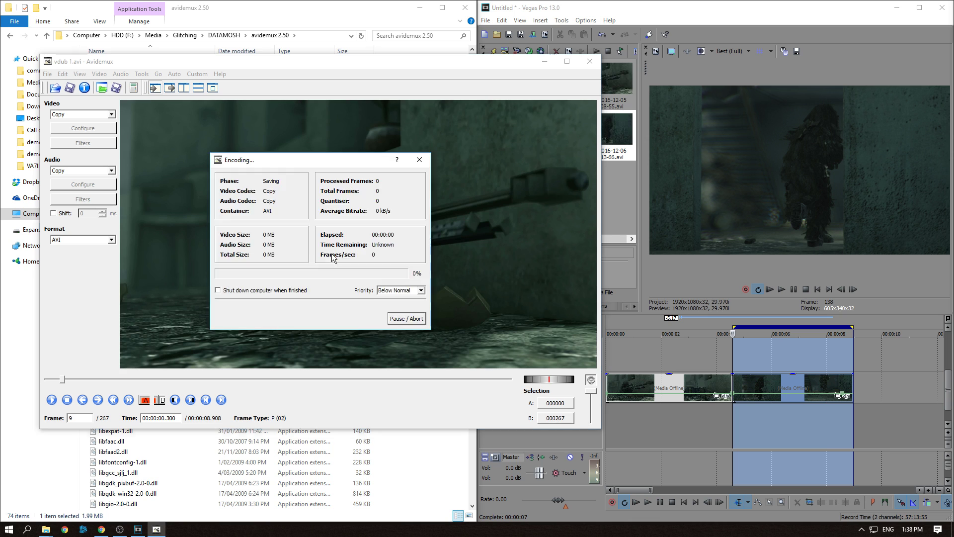
left_click(322, 264)
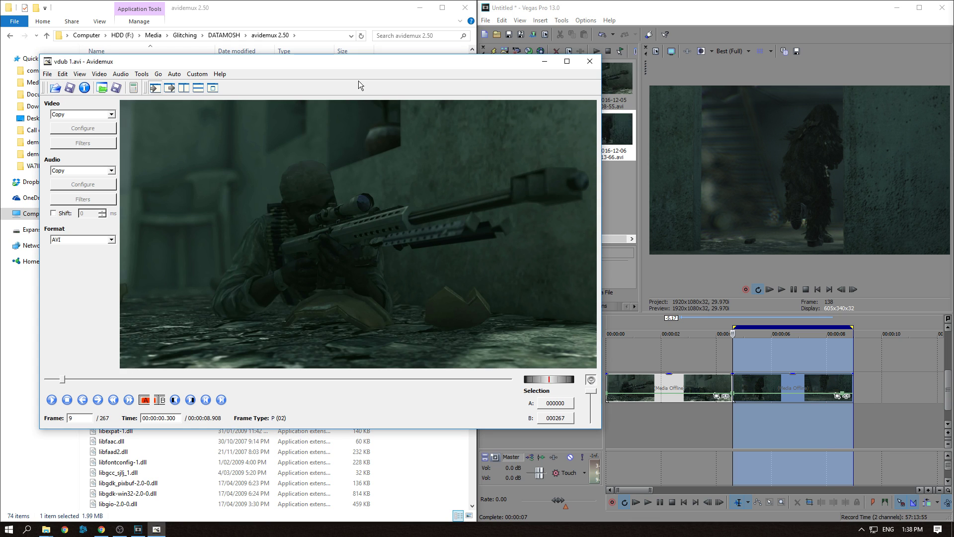
Launch VirtualDub and open the datamosh avidemux video from the footage folder
left_click(257, 14)
left_click(225, 35)
double_click(128, 97)
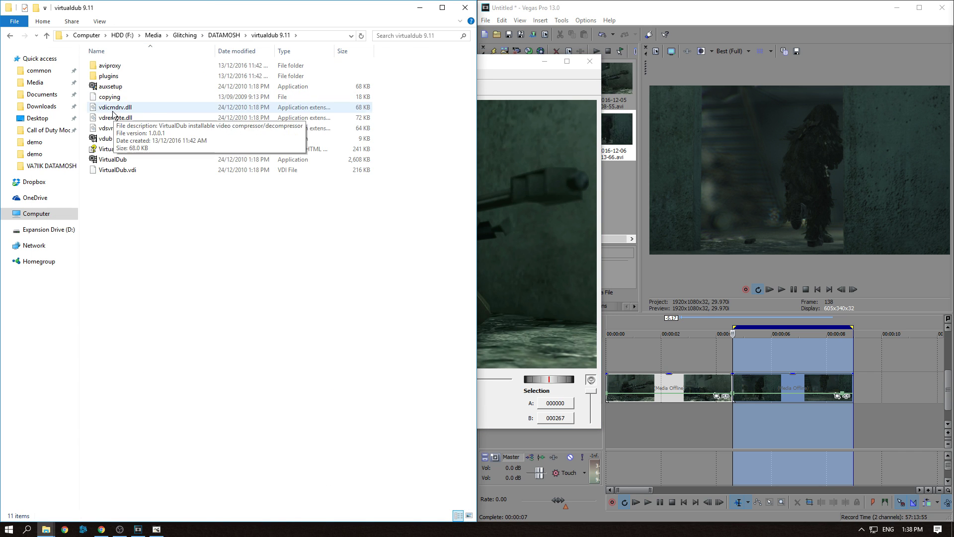
double_click(112, 160)
left_click(25, 34)
left_click(41, 44)
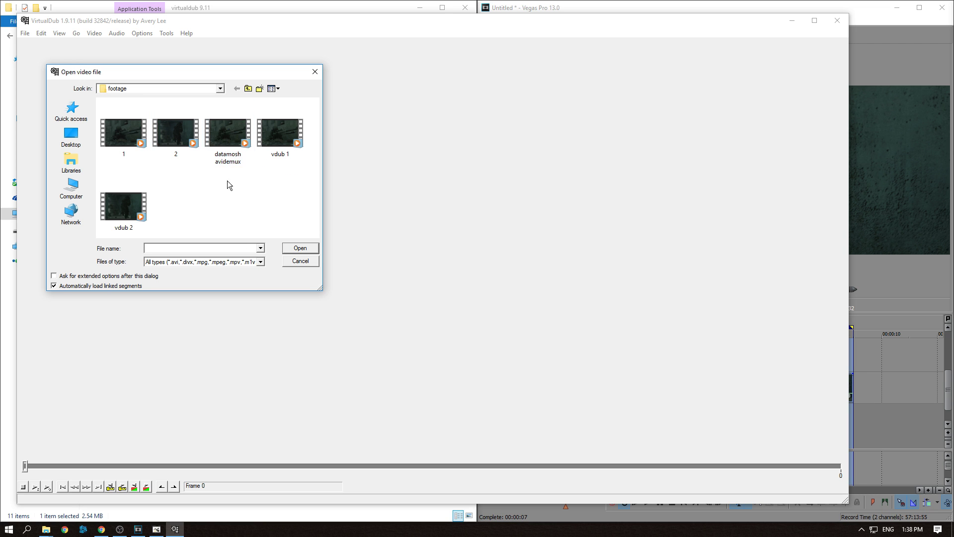
double_click(226, 142)
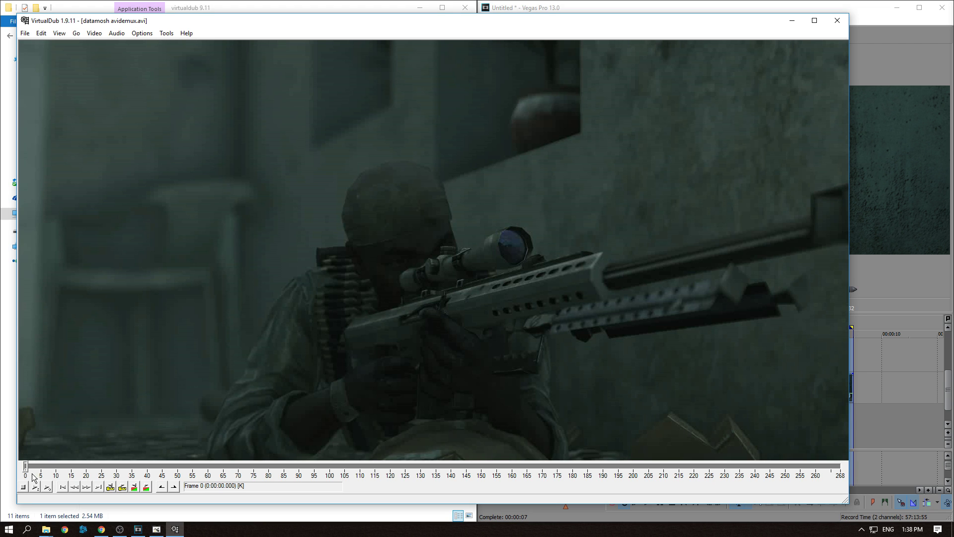
Play the opened video through to the end to review the datamosh effect
left_click(31, 482)
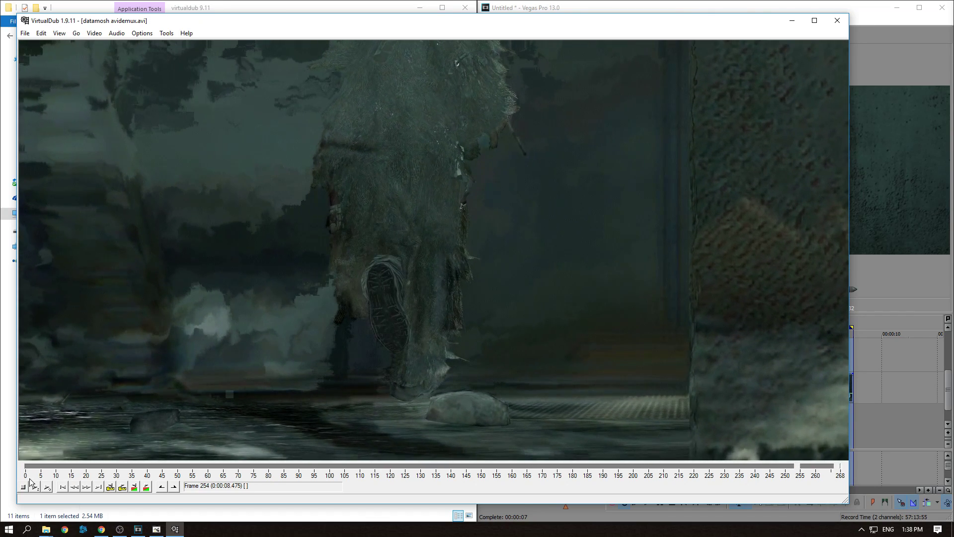
left_click(25, 33)
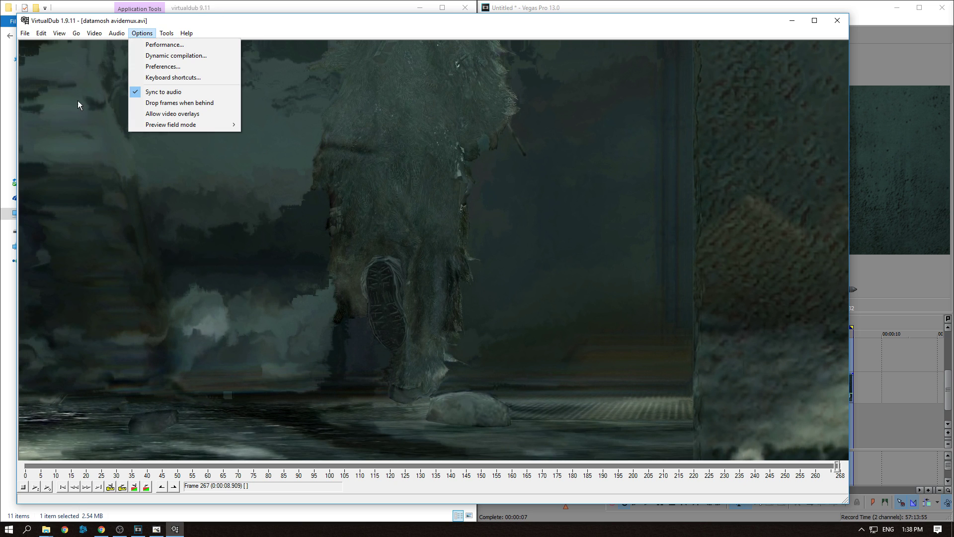
left_click(3, 422)
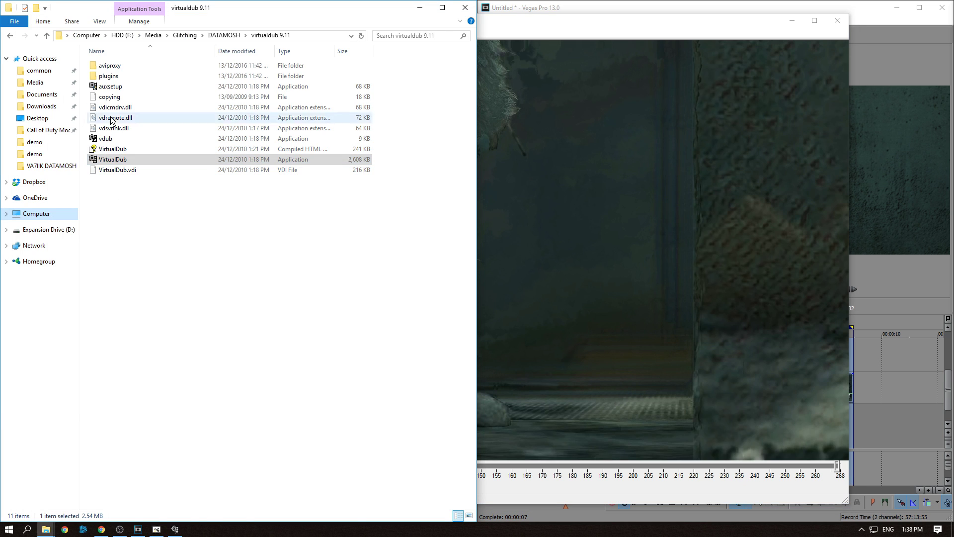
left_click(224, 35)
double_click(111, 86)
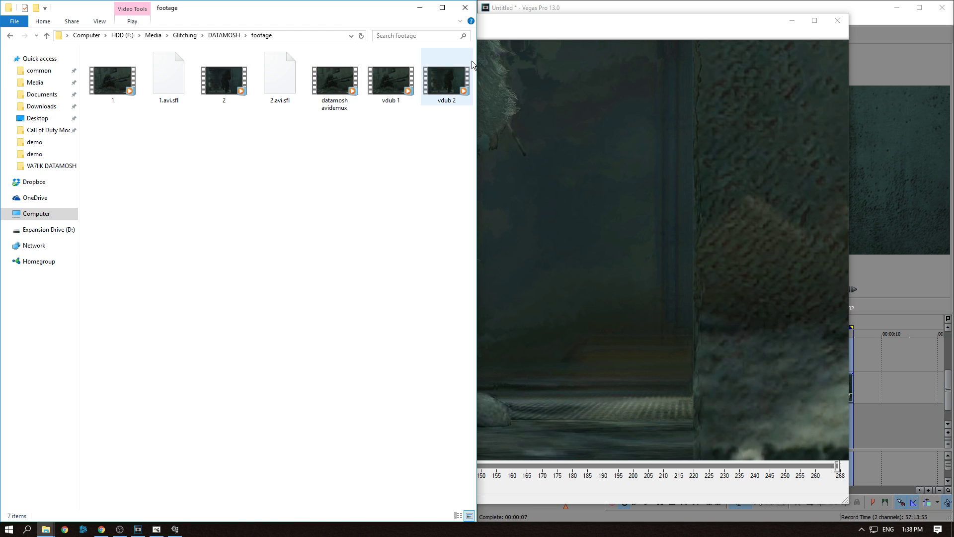
left_click(508, 30)
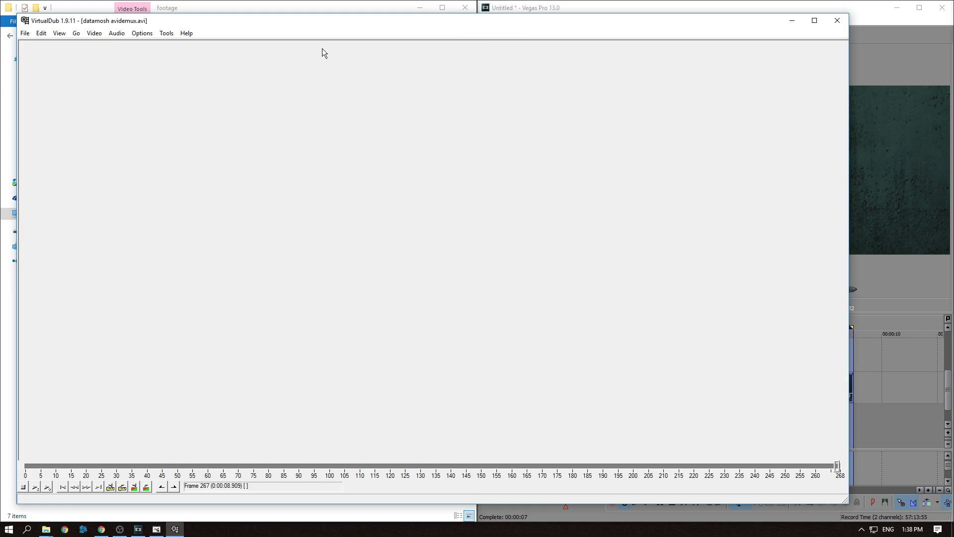
Set the video compression to Uncompressed RGB/YCbCr
left_click(94, 33)
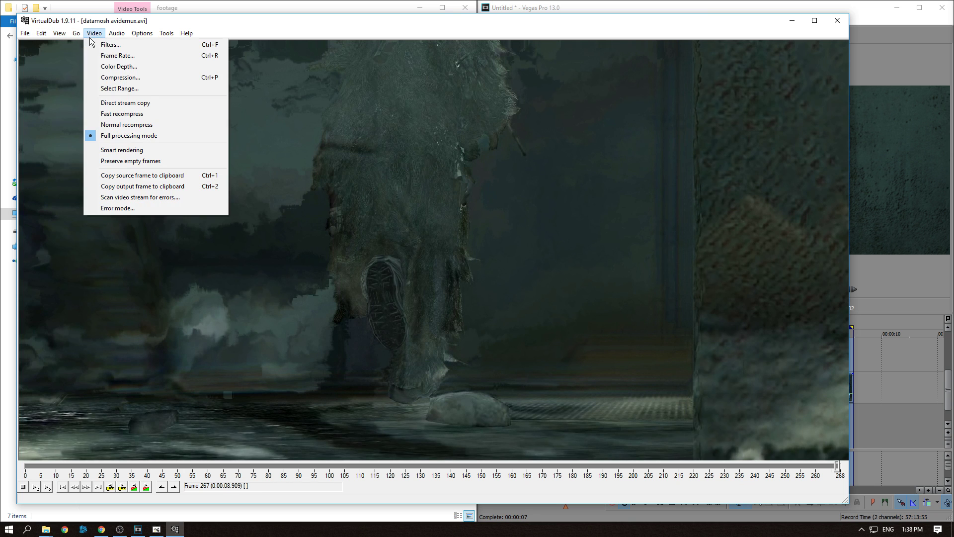
left_click(100, 76)
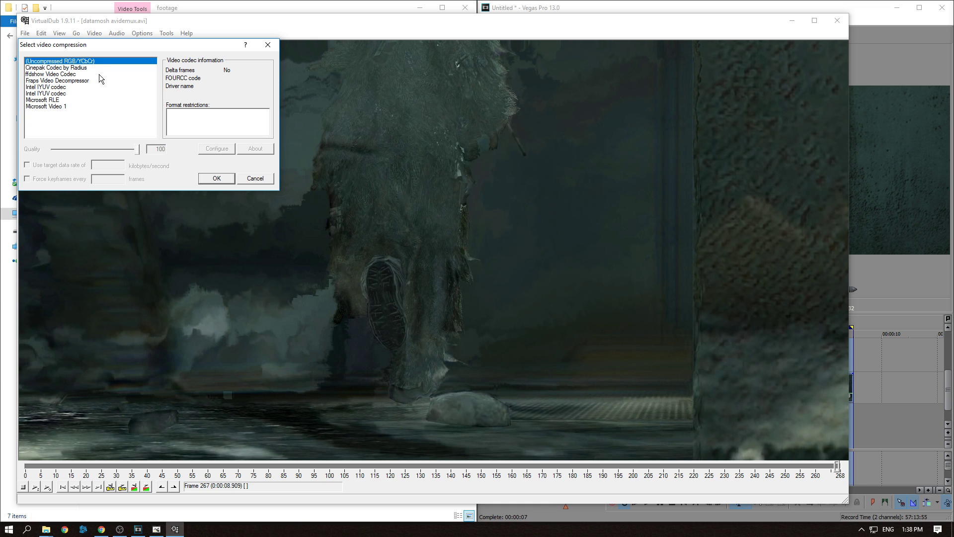
left_click(222, 178)
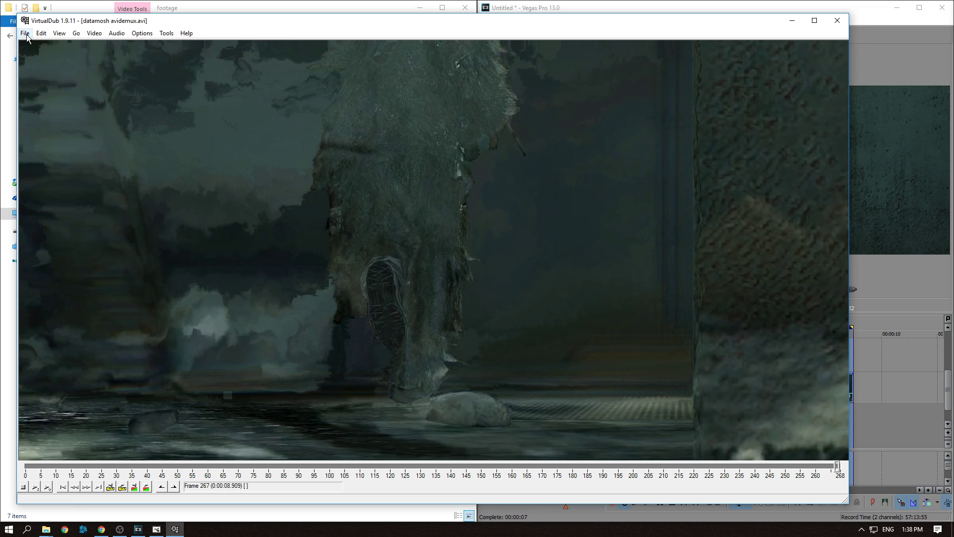
Save the video as an AVI named datamosh ready in the footage folder
left_click(25, 33)
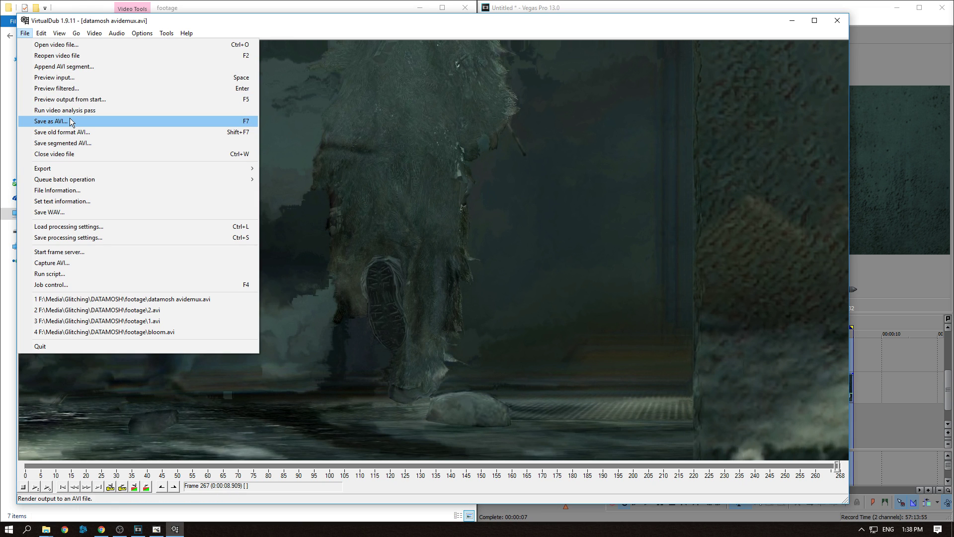
left_click(71, 122)
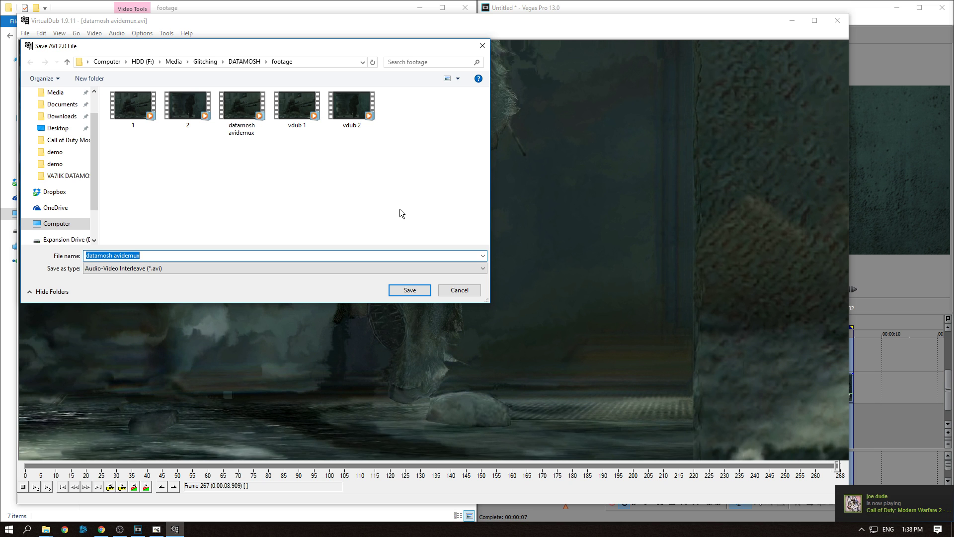
type("datamosh ready")
key("Return")
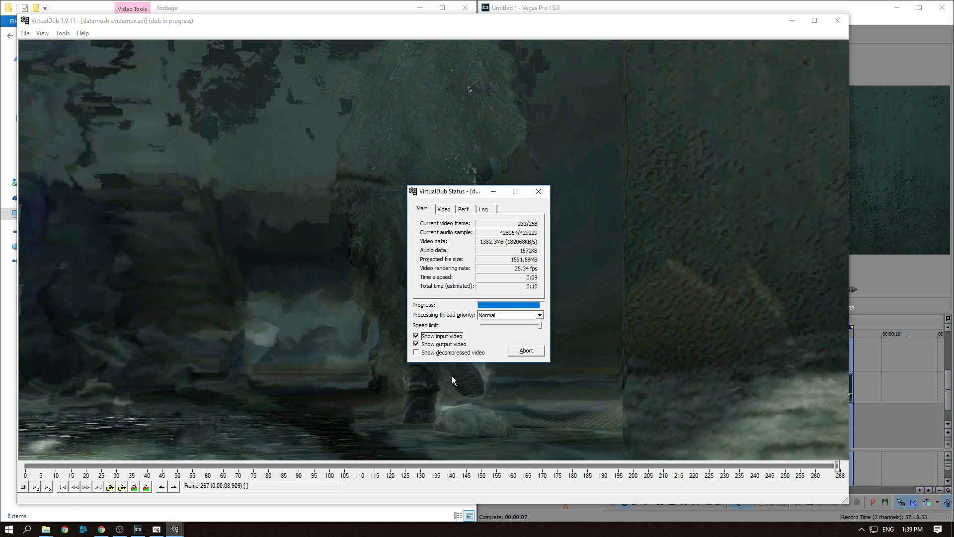
Select the clips in the footage folder to compare their file sizes
left_click(46, 529)
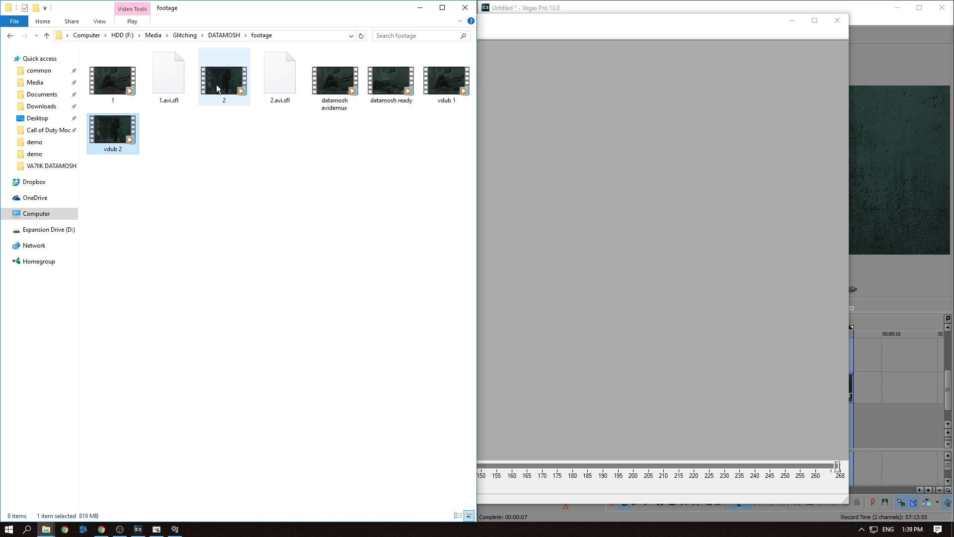
left_click(216, 85)
left_click(343, 83)
left_click(443, 80)
left_click(294, 244)
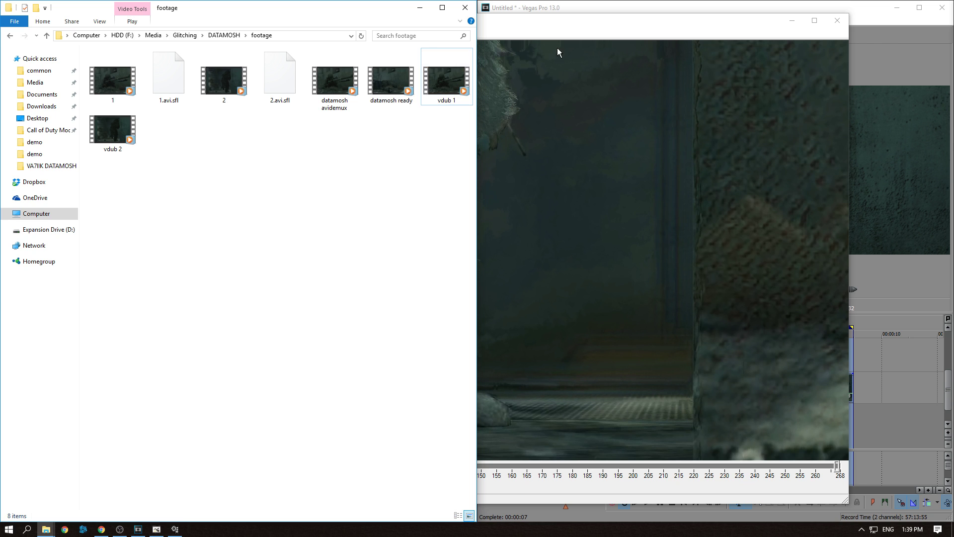
Close both VirtualDub and Avidemux
left_click(518, 43)
left_click(838, 21)
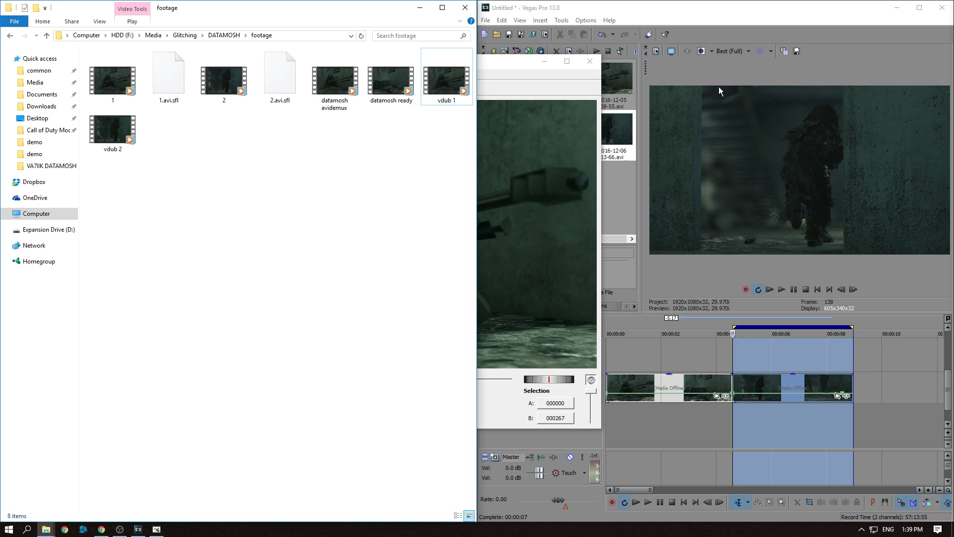
left_click(156, 529)
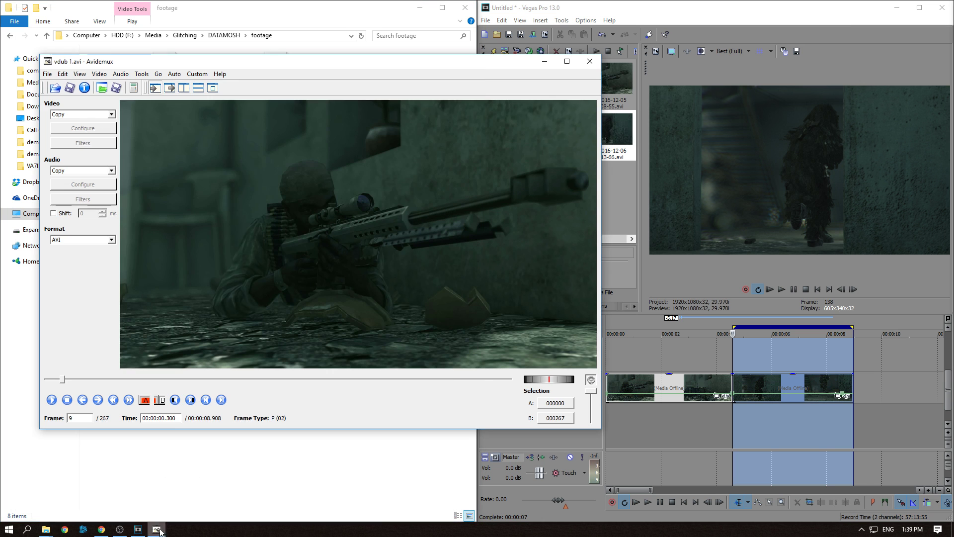
left_click(589, 61)
Launch Avidemux from its folder and open the vdub 1 clip
left_click(224, 34)
double_click(148, 66)
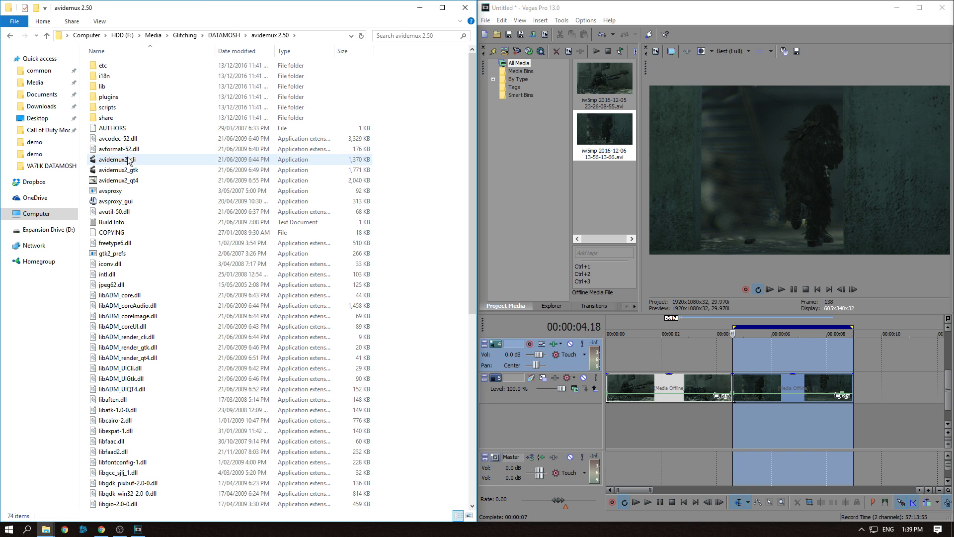
double_click(128, 180)
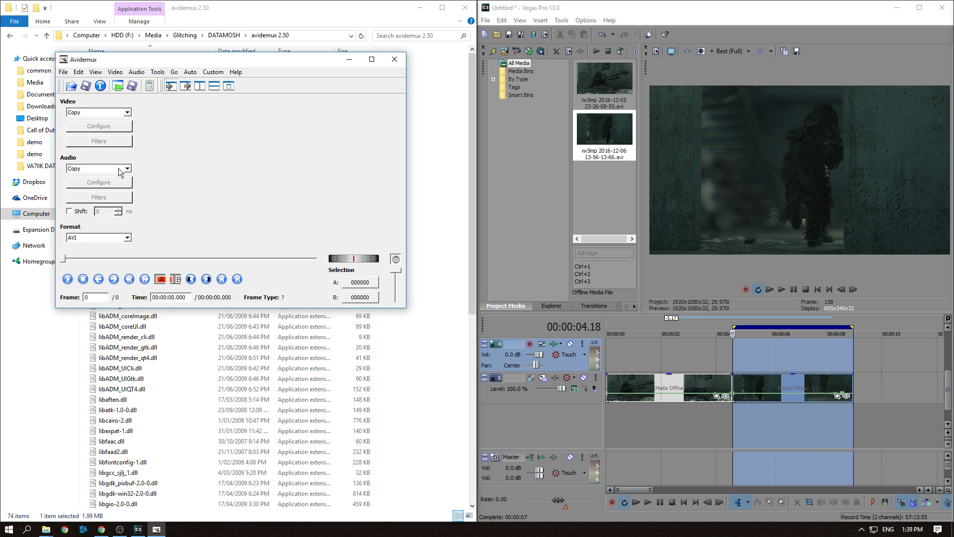
left_click(63, 72)
left_click(82, 82)
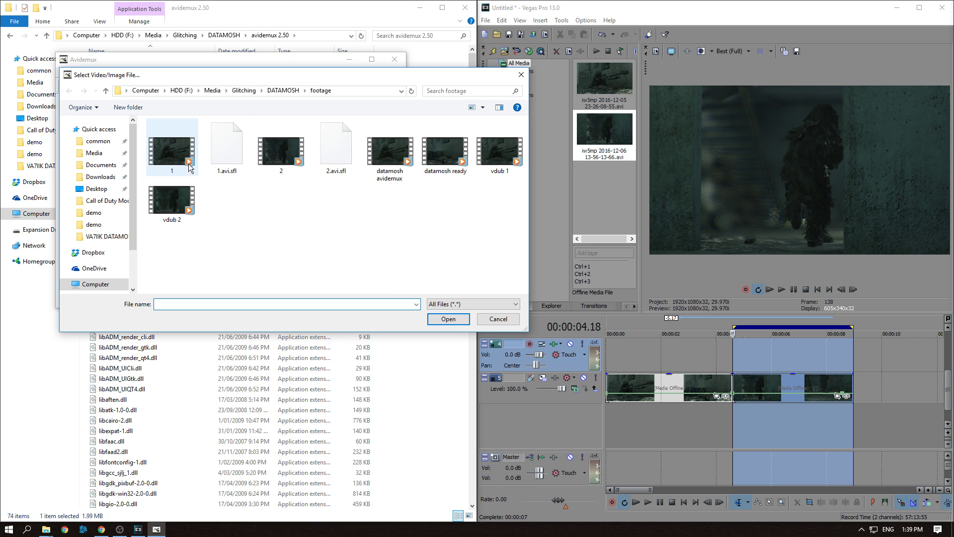
double_click(501, 157)
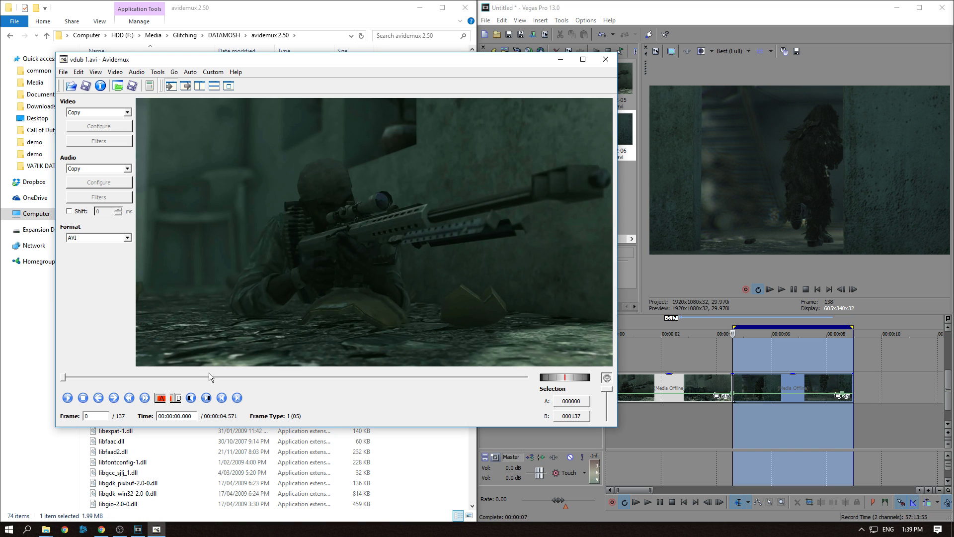
Step a few frames in and turn on Show motion vectors in the decoder options
left_click(115, 401)
left_click(115, 400)
left_click(115, 401)
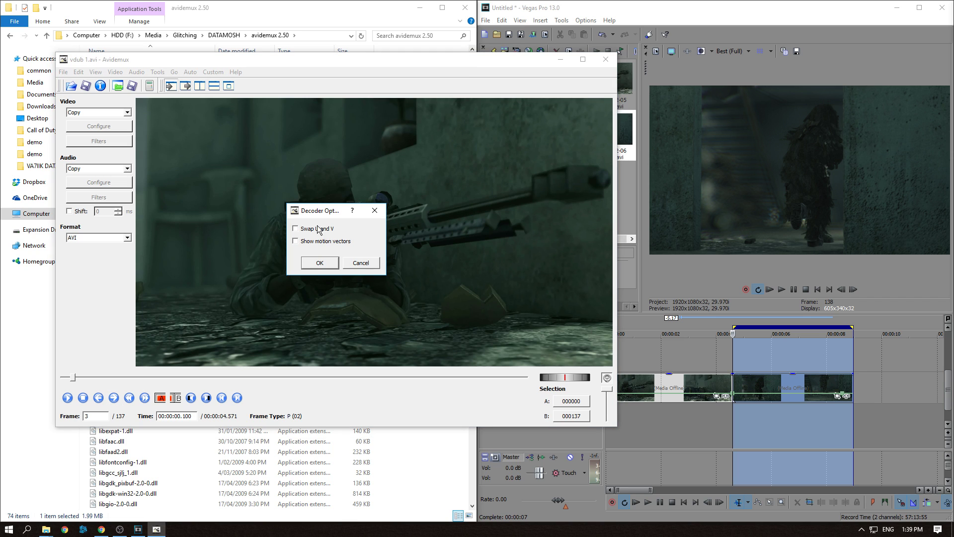
left_click(296, 242)
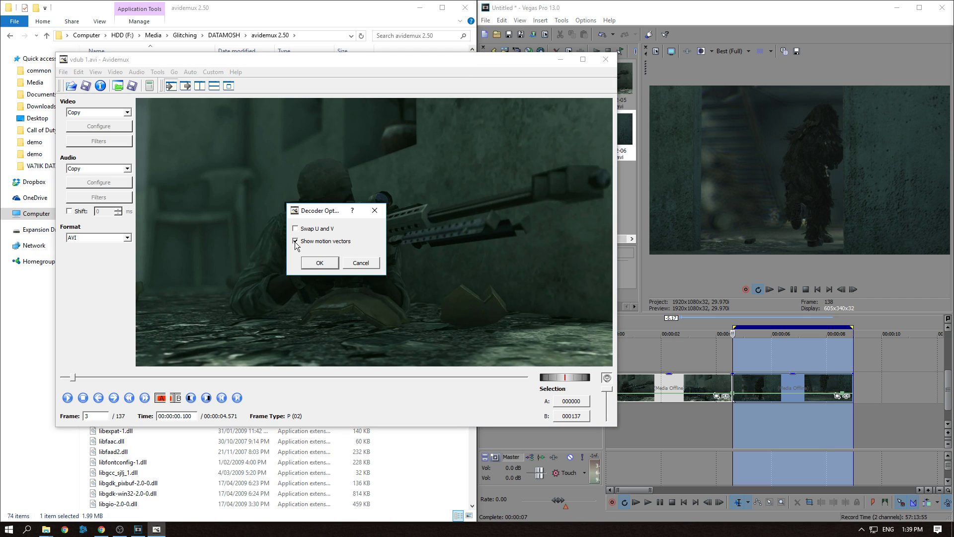
left_click(313, 264)
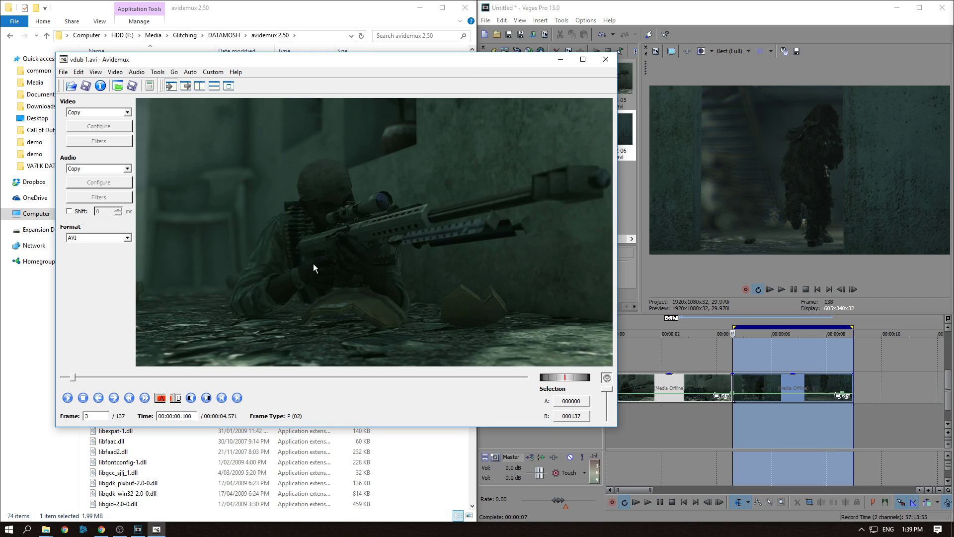
Step forward and back through the frames to examine the motion vectors around the scene change
left_click(114, 398)
left_click(114, 398)
left_click(114, 398)
left_click(114, 398)
left_click(114, 398)
left_click(114, 398)
left_click(113, 398)
left_click(114, 398)
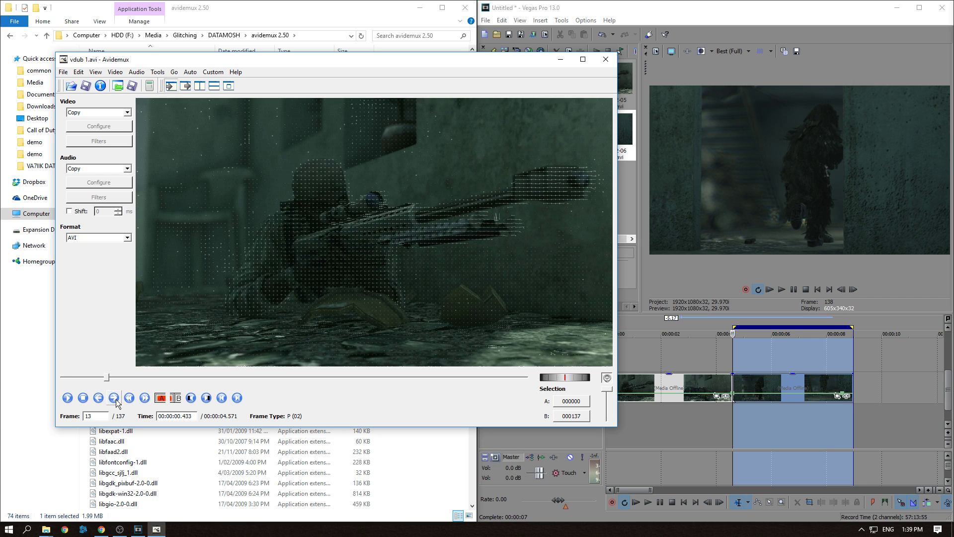
left_click(114, 398)
left_click(114, 399)
left_click(114, 398)
left_click(113, 398)
left_click(114, 398)
left_click(114, 398)
left_click(114, 398)
left_click(114, 398)
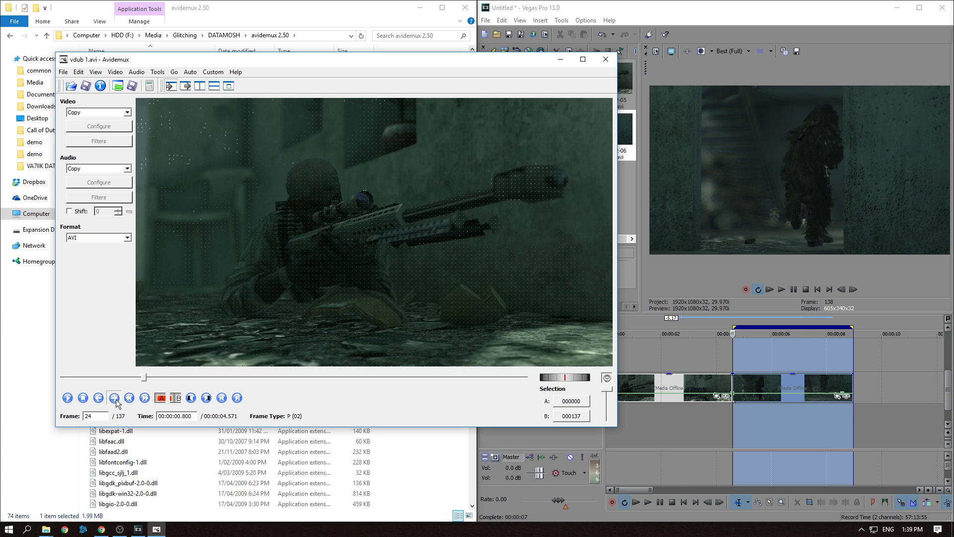
left_click(114, 398)
left_click(114, 399)
left_click(114, 398)
left_click(114, 398)
left_click(114, 398)
left_click(114, 398)
left_click(114, 398)
left_click(114, 398)
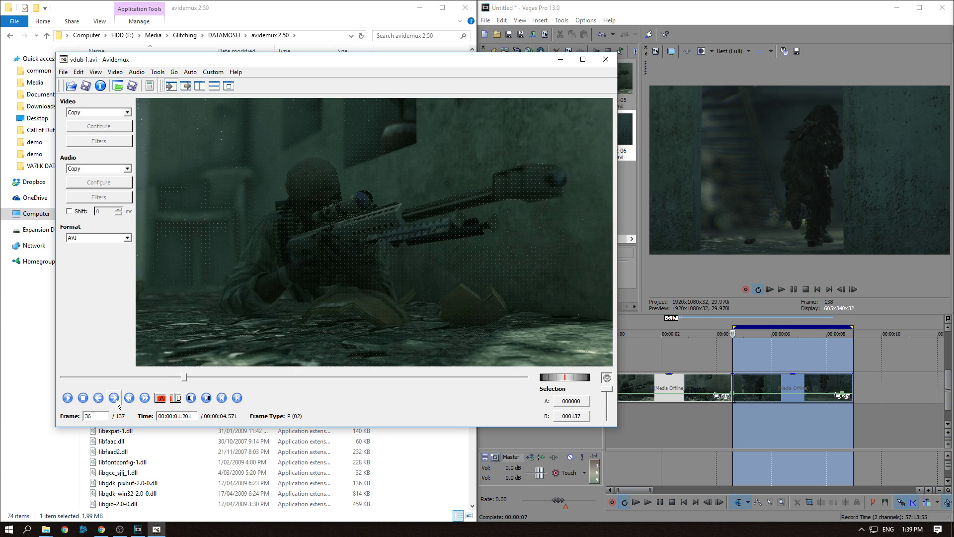
left_click(114, 398)
left_click(114, 398)
left_click(114, 398)
left_click(113, 398)
left_click(114, 398)
left_click(114, 398)
left_click(113, 398)
left_click(114, 398)
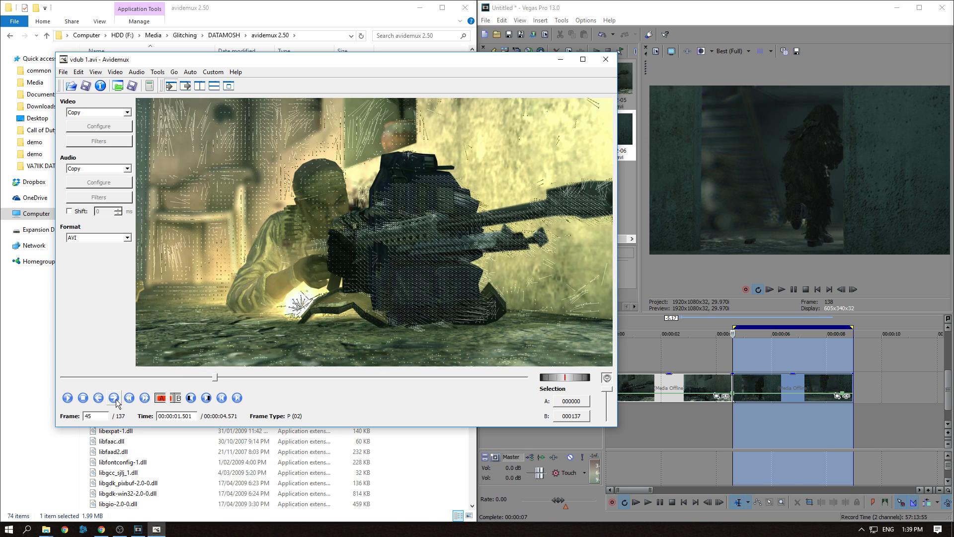
left_click(115, 399)
left_click(115, 399)
left_click(114, 399)
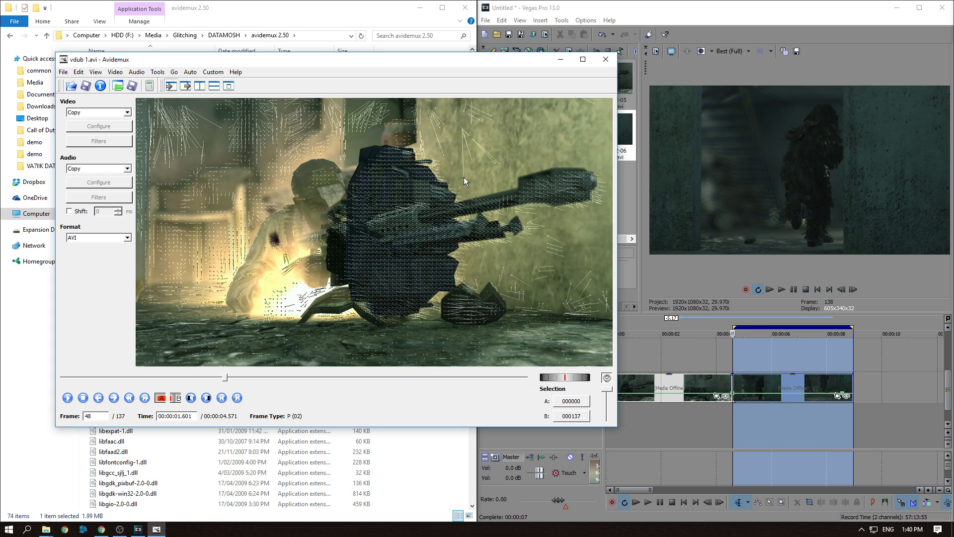
left_click(102, 396)
left_click(102, 397)
left_click(102, 397)
left_click(102, 397)
left_click(102, 396)
left_click(102, 397)
left_click(115, 397)
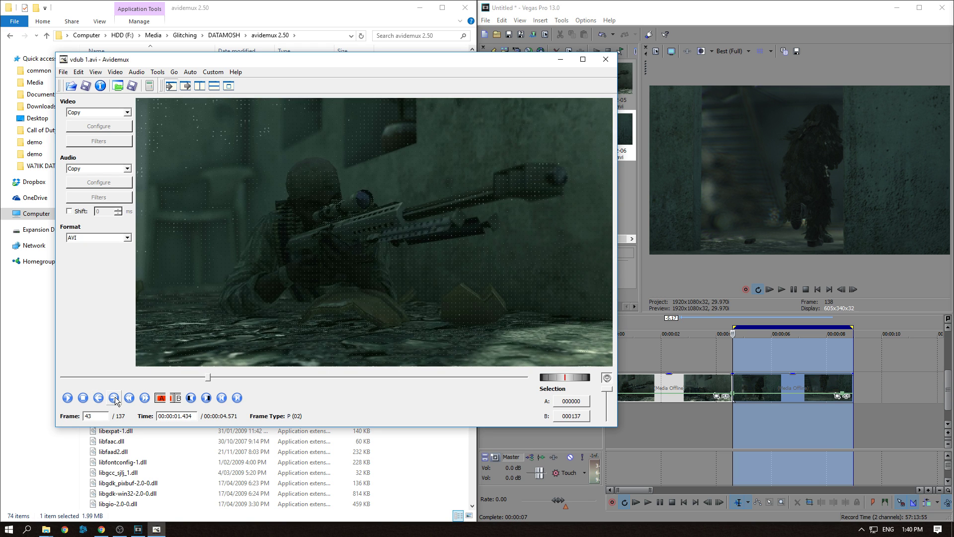
left_click(115, 396)
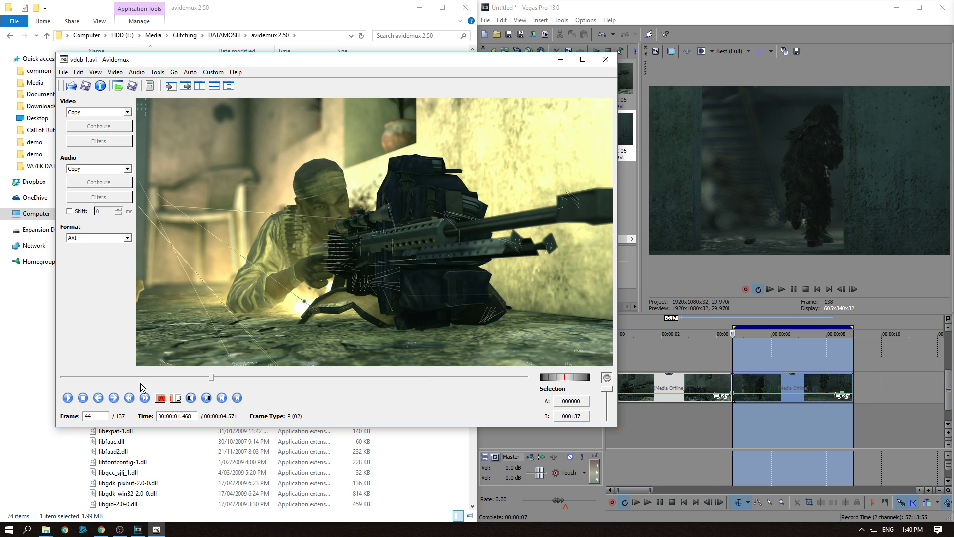
left_click(114, 400)
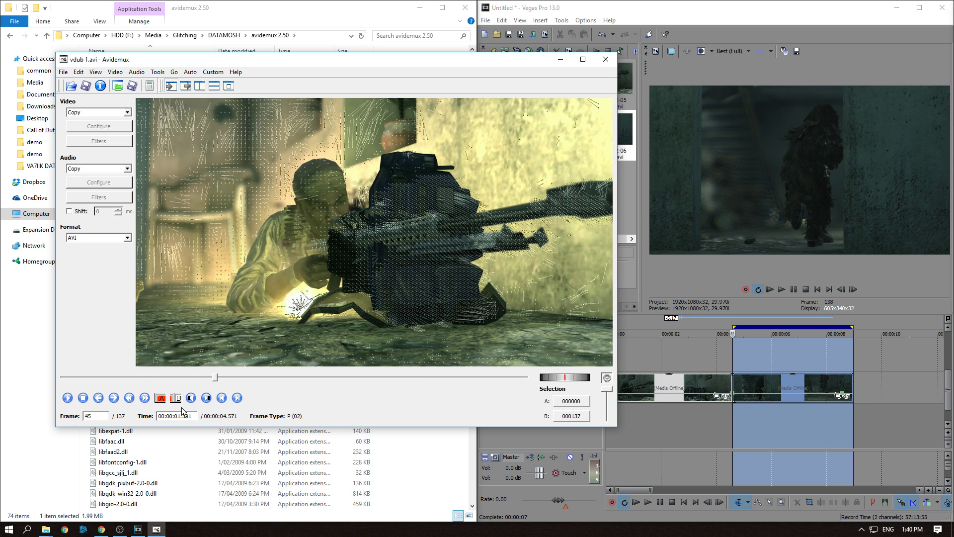
Set selection marker A at frame 45 and marker B at frame 46
left_click(161, 400)
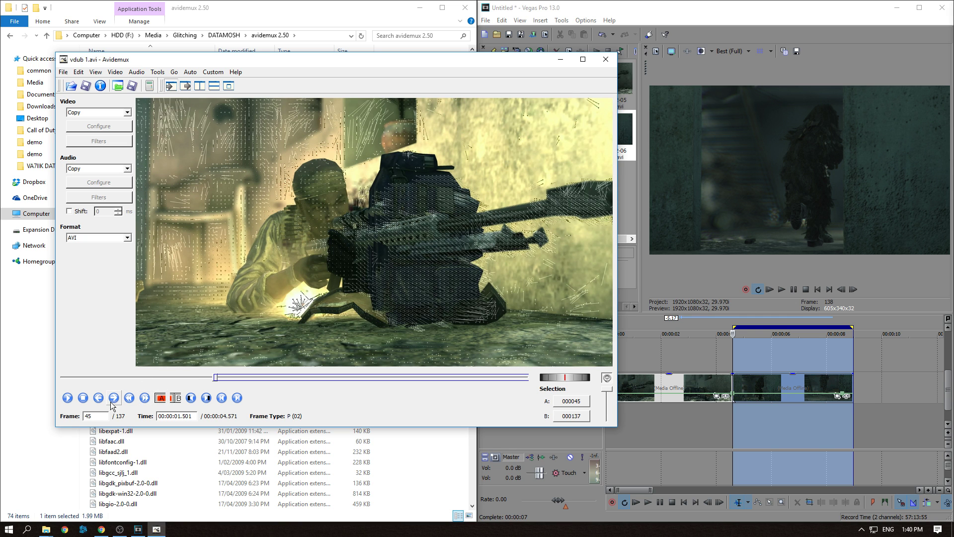
left_click(112, 400)
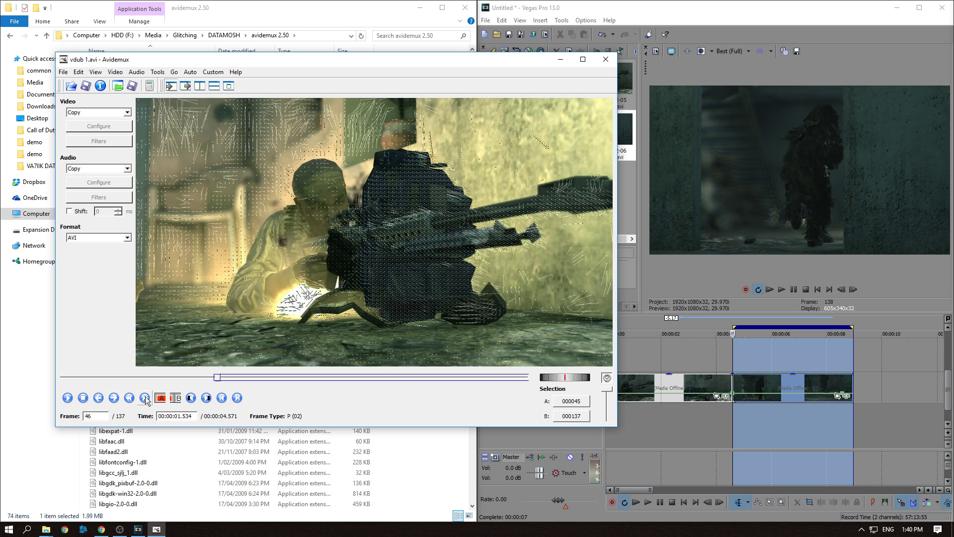
left_click(174, 399)
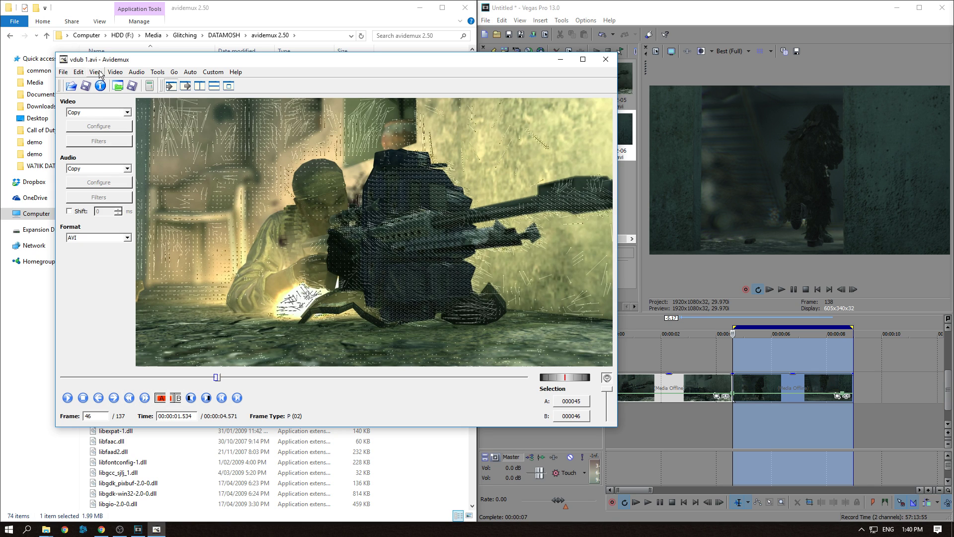
Copy the frame between markers A and B and paste it repeatedly to duplicate it many times
left_click(79, 73)
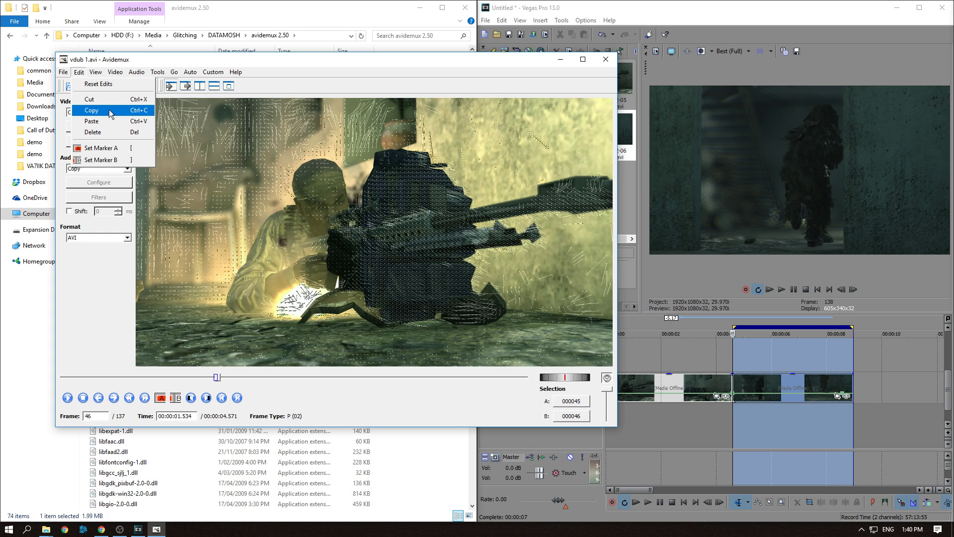
left_click(345, 62)
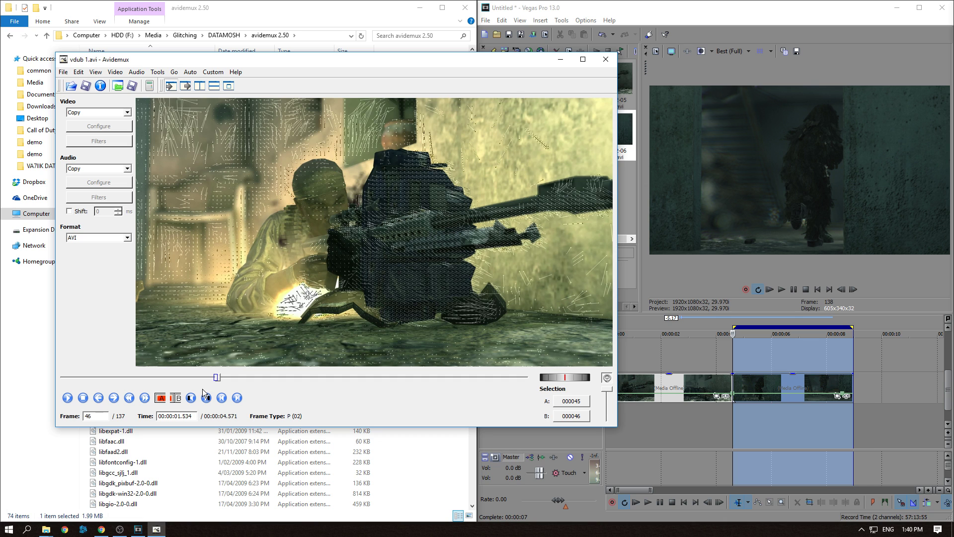
key("ctrl+v")
key("ctrl+v")
key("ctrl+v")
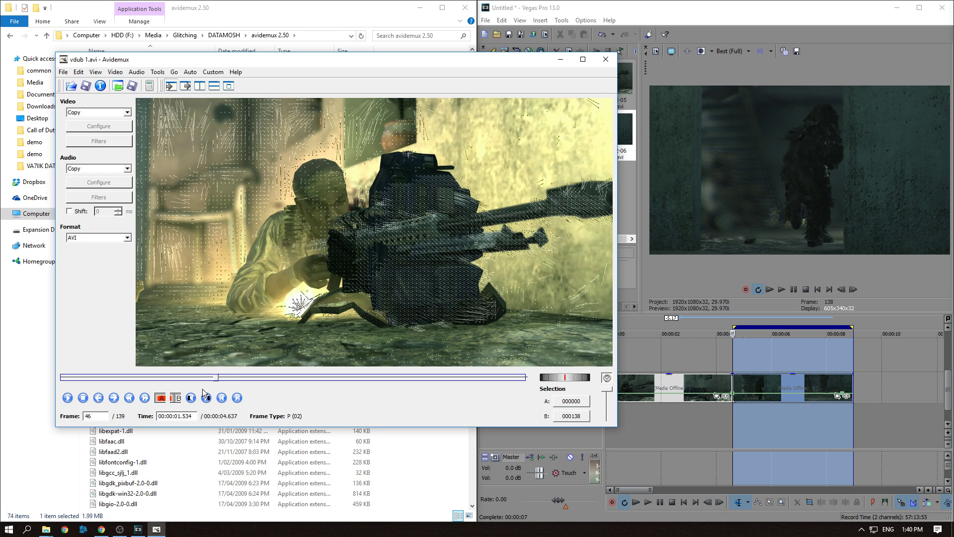
key("ctrl+v")
key("ctrl+v")
key("ctrl+v")
key("ctrl+v")
key("ctrl+v")
key("ctrl+v")
key("ctrl+v")
key("ctrl+v")
key("ctrl+v")
key("ctrl+v")
key("ctrl+v")
key("ctrl+v")
key("ctrl+v")
key("ctrl+v")
key("ctrl+v")
key("ctrl+v")
key("ctrl+v")
key("ctrl+v")
key("ctrl+v")
key("ctrl+v")
key("ctrl+v")
key("ctrl+v")
key("ctrl+v")
key("ctrl+v")
key("ctrl+v")
key("ctrl+v")
key("ctrl+v")
key("ctrl+v")
key("ctrl+v")
key("ctrl+v")
key("ctrl+v")
key("ctrl+v")
key("ctrl+v")
key("ctrl+v")
key("ctrl+v")
key("ctrl+v")
key("ctrl+v")
key("ctrl+v")
key("ctrl+v")
key("ctrl+v")
key("ctrl+v")
key("ctrl+v")
key("ctrl+v")
key("ctrl+v")
Save the video as bloom avidemux.avi in the footage folder
left_click(64, 73)
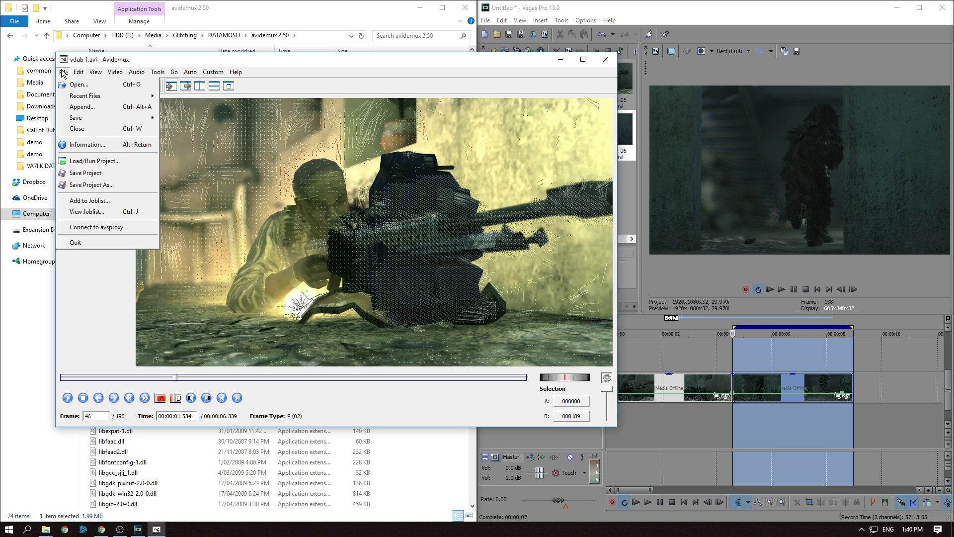
mouse_move(122, 120)
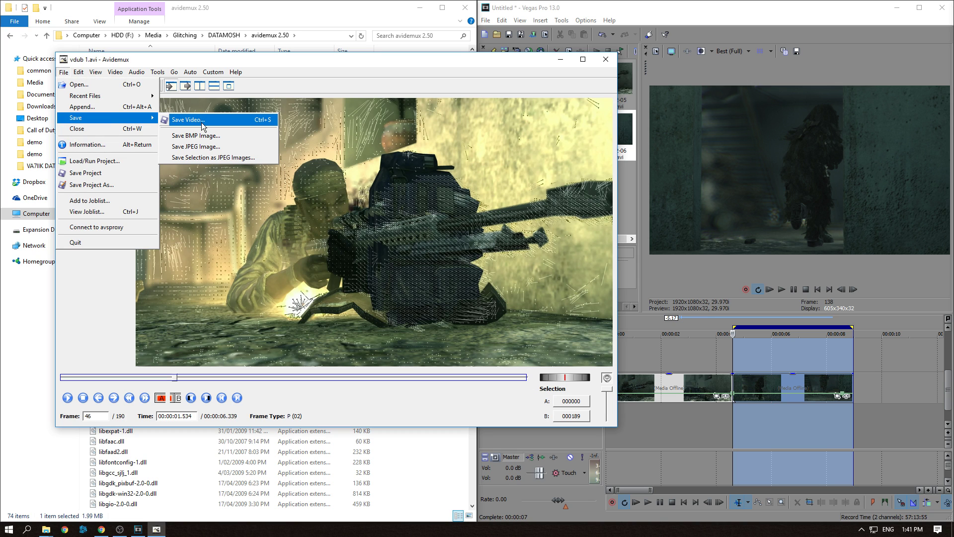
left_click(201, 126)
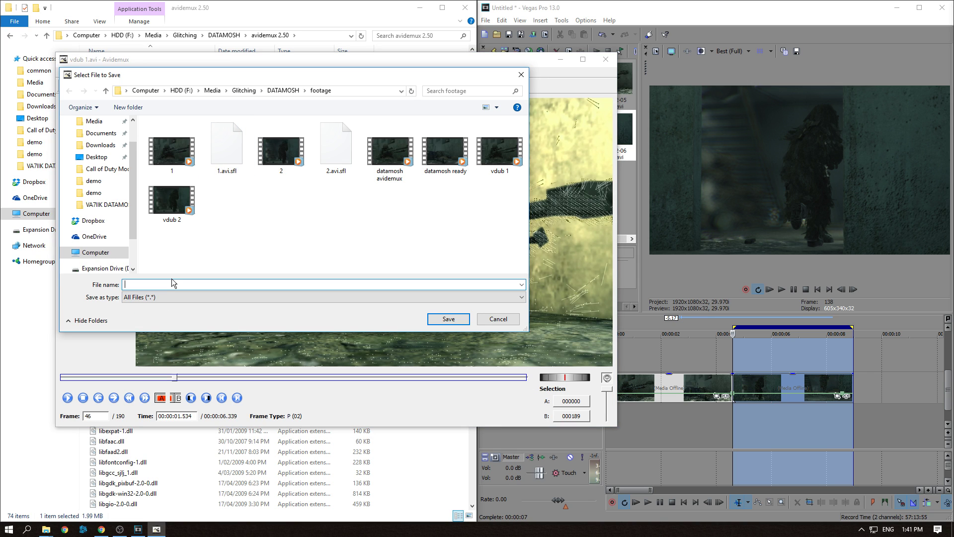
type("bloom.avi")
key("BackSpace")
key("BackSpace")
key("BackSpace")
type("avidemux.avi")
key("Return")
left_click(351, 258)
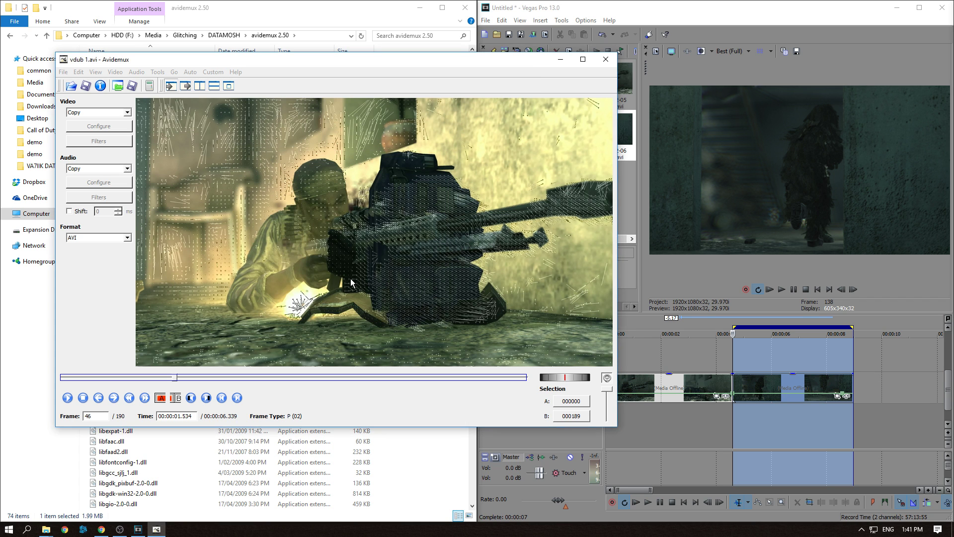
left_click(336, 262)
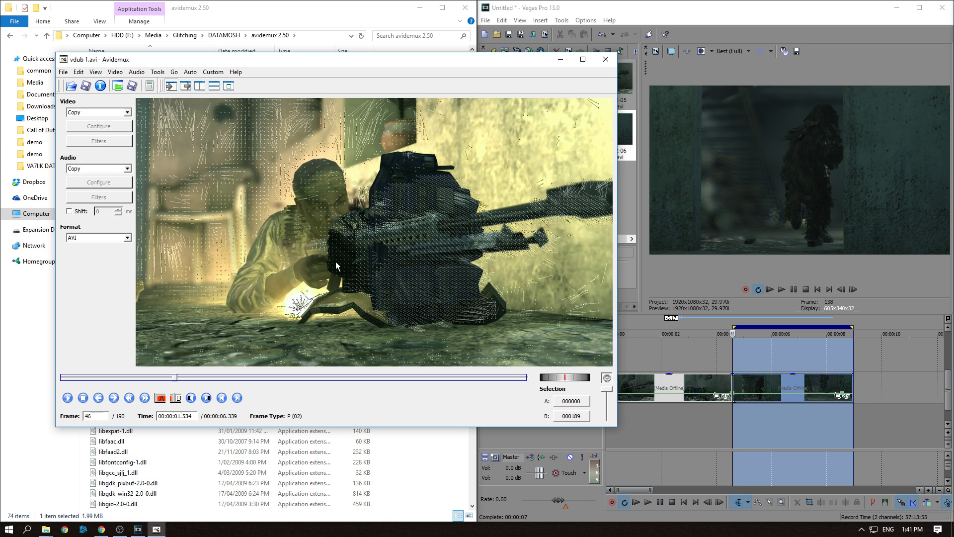
Close Avidemux and launch VirtualDub from its virtualdub 9.11 folder
left_click(606, 60)
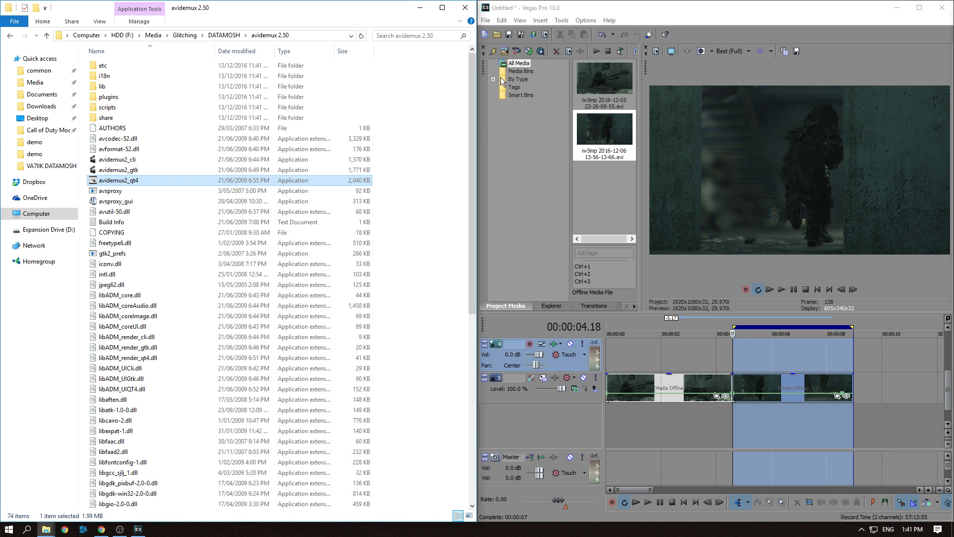
left_click(223, 35)
double_click(130, 100)
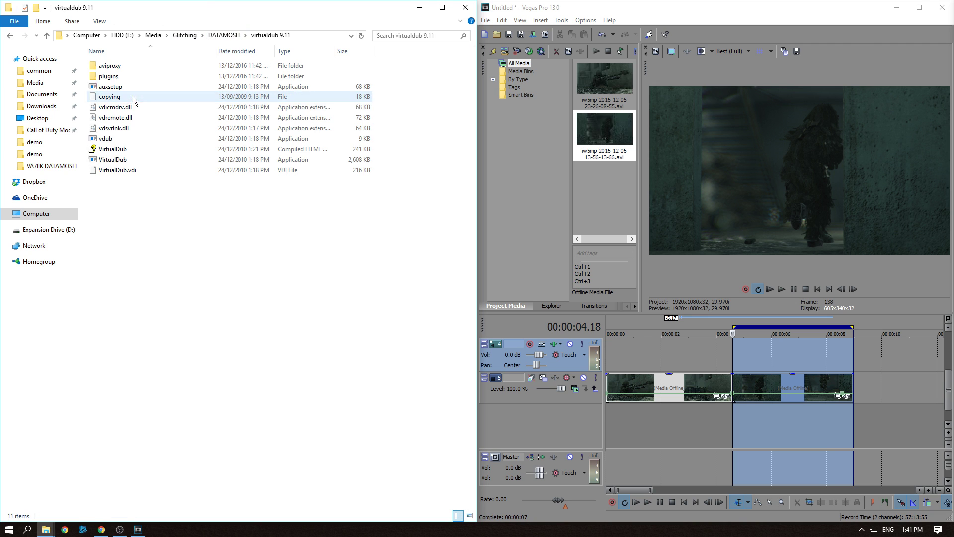
double_click(122, 156)
Open the bloom avidemux clip in VirtualDub and preview its playback
left_click(25, 33)
left_click(45, 42)
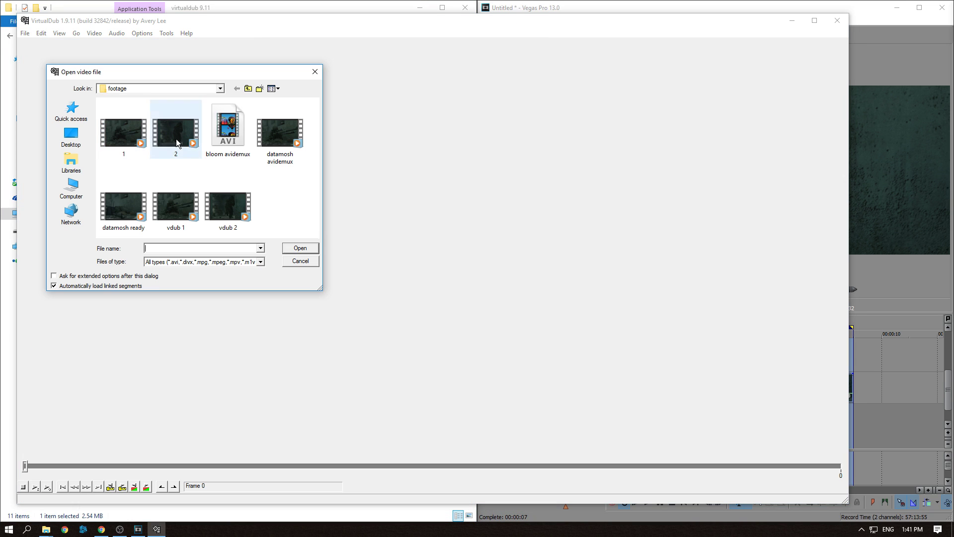
left_click(229, 135)
double_click(228, 136)
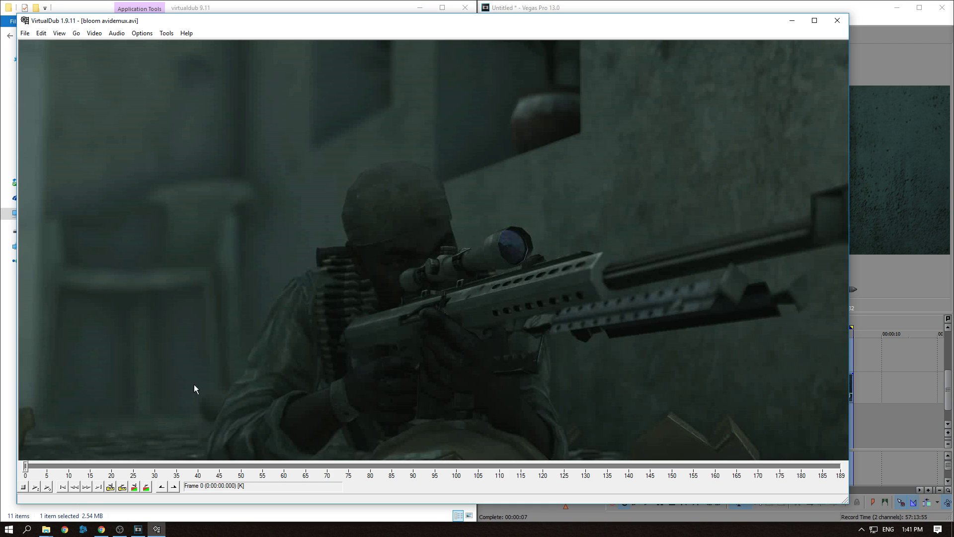
key("space")
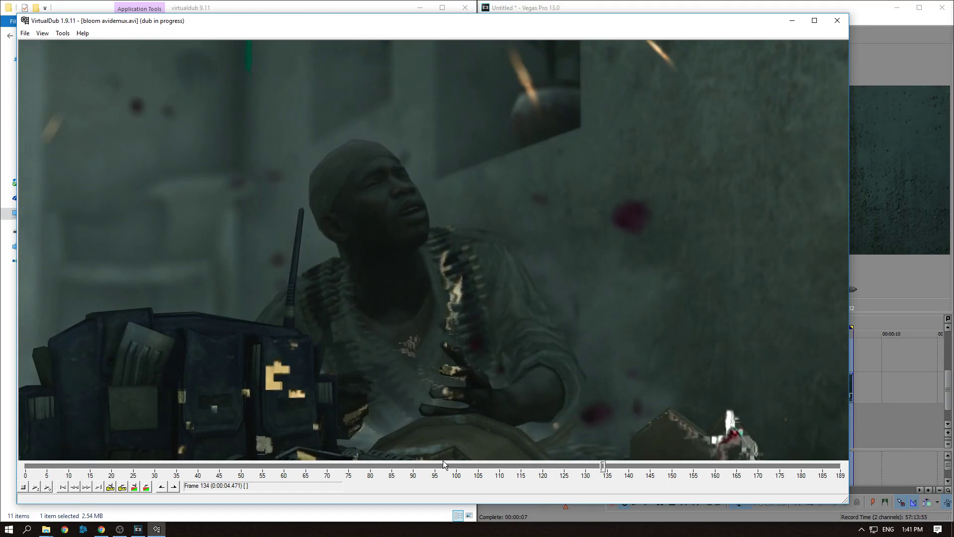
key("space")
Save the clip as an AVI file named bloom ready
left_click(24, 34)
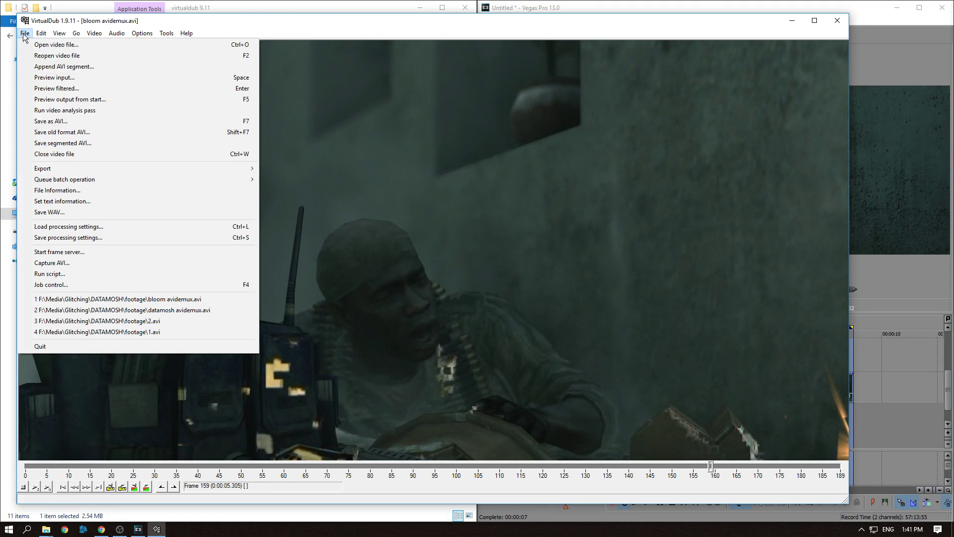
left_click(51, 121)
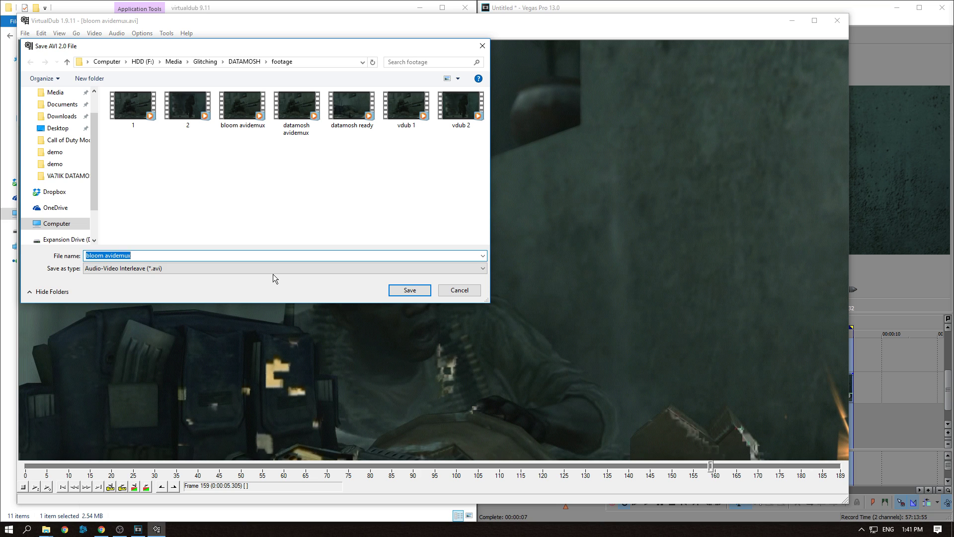
type("bloom ")
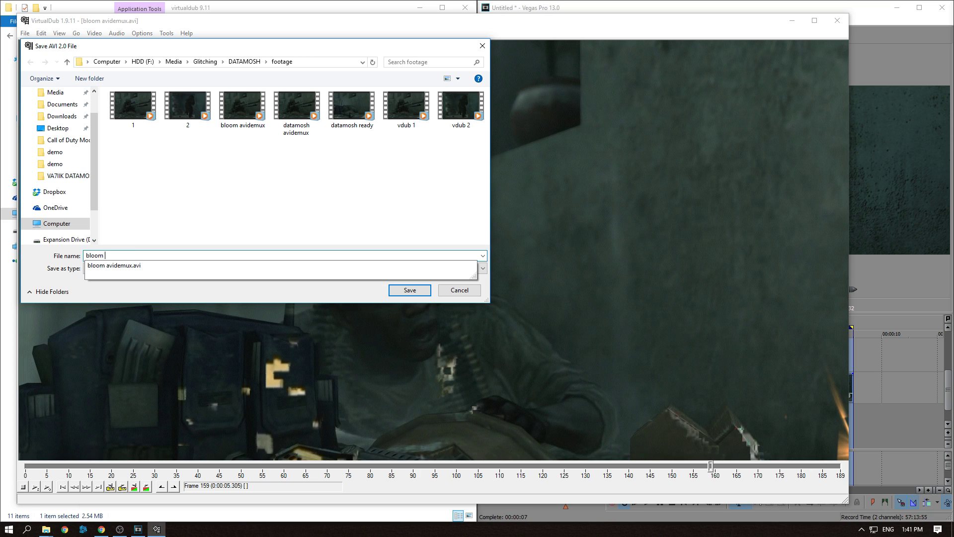
type("ready")
key("Return")
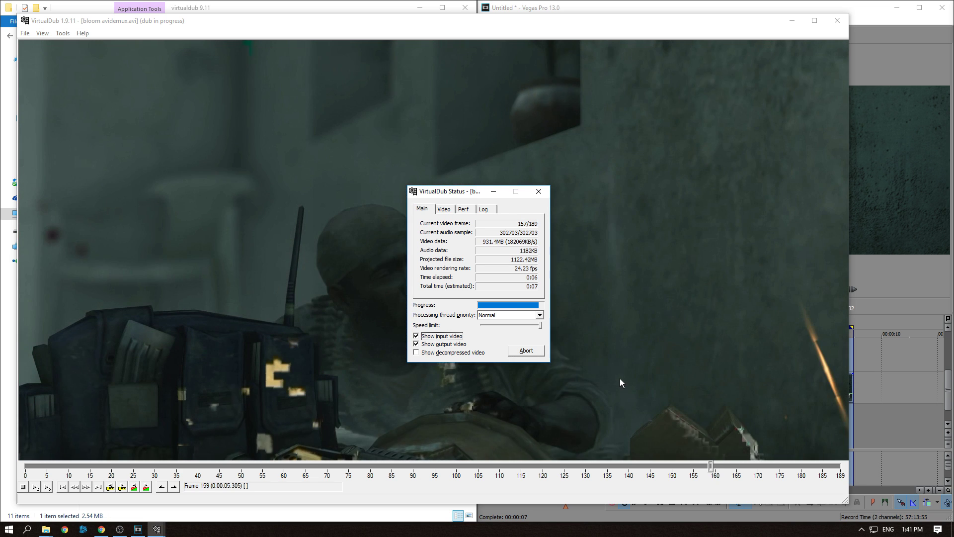
Switch to Vegas Pro and import bloom ready and datamosh ready into the project media
left_click(884, 372)
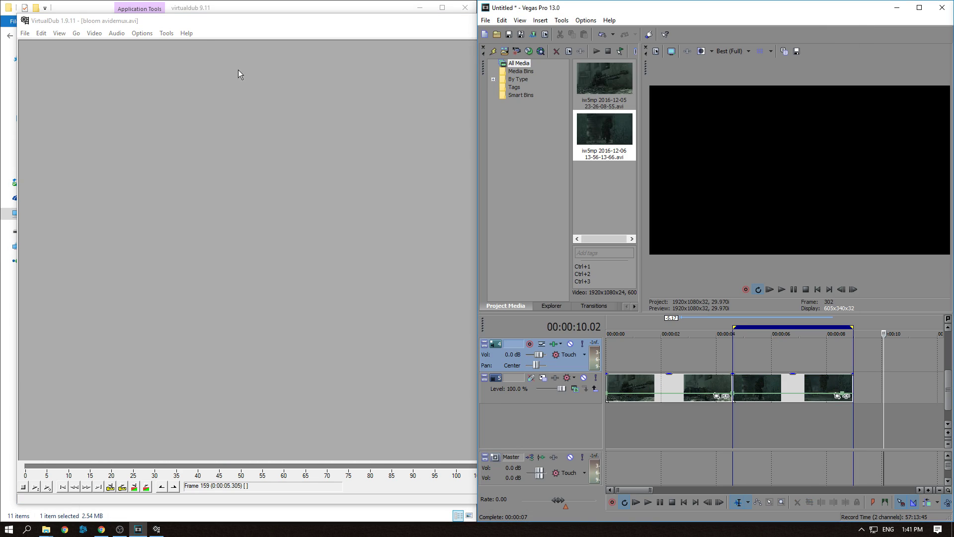
left_click(485, 19)
left_click(661, 126)
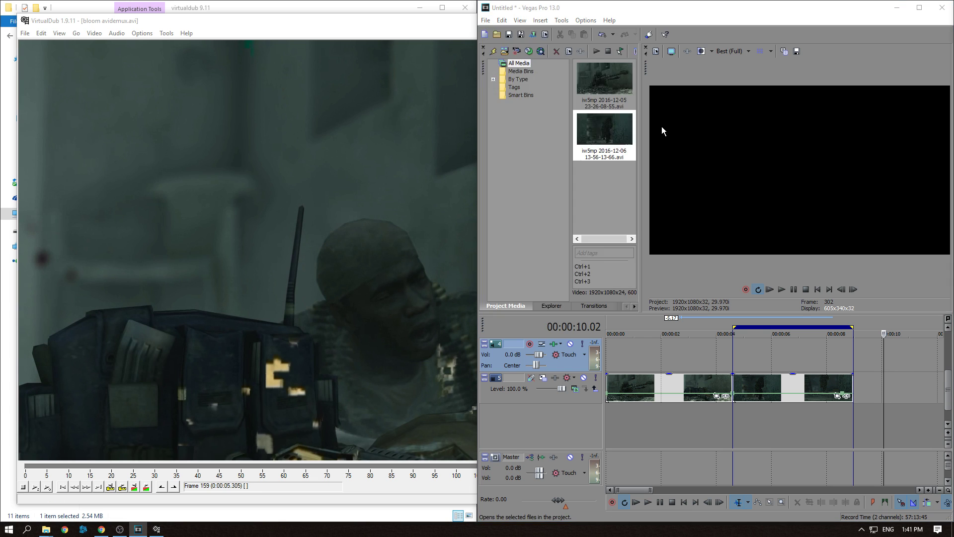
left_click(754, 113)
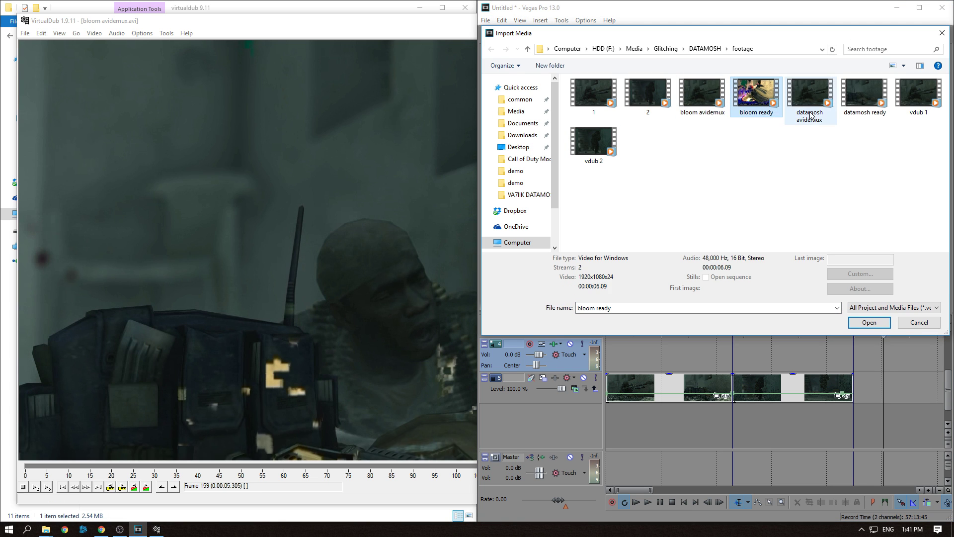
left_click(810, 113, "ctrl")
left_click(826, 110, "ctrl")
left_click(856, 108, "ctrl")
left_click(869, 322)
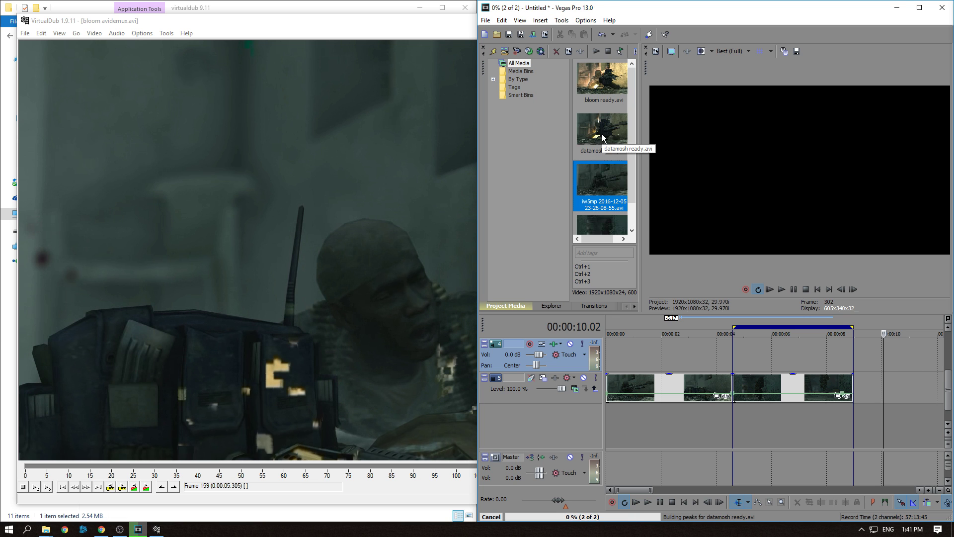
Add datamosh ready to the timeline on a new track and play it with loop playback enabled
left_click_drag(603, 138, 625, 354)
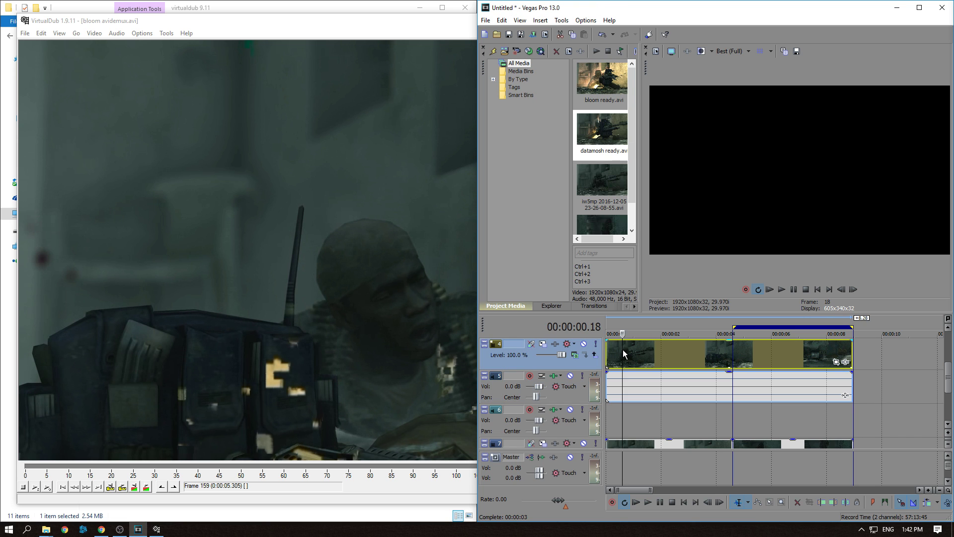
left_click(679, 359)
key("space")
right_click(744, 325)
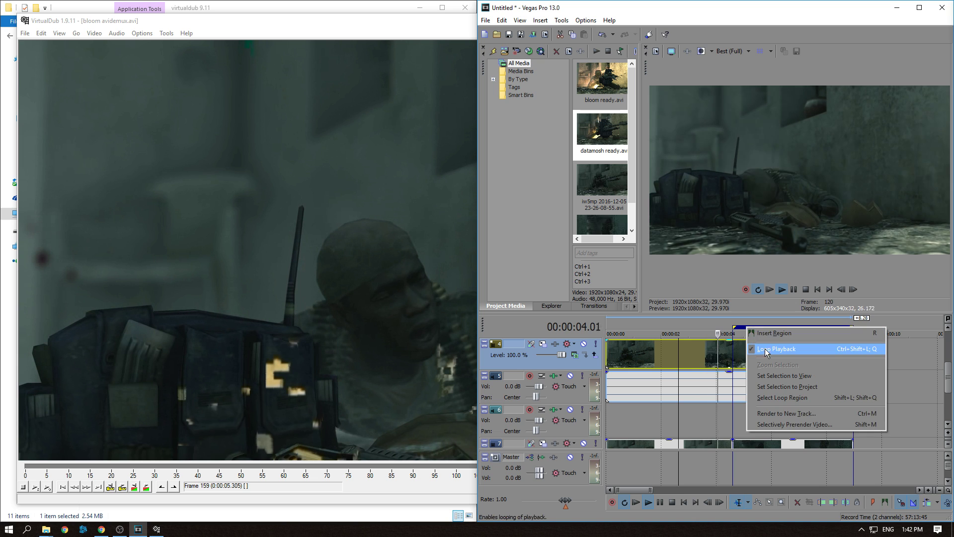
left_click(765, 349)
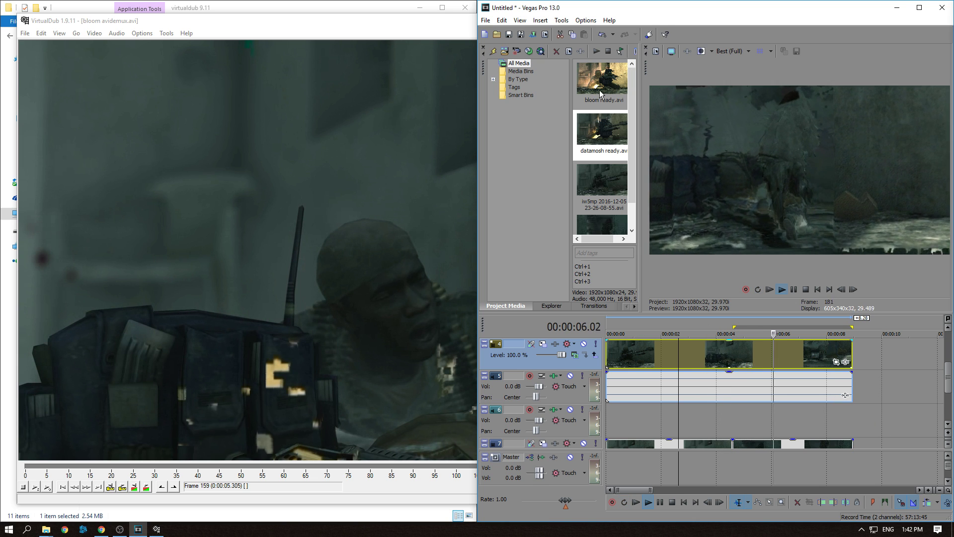
Place bloom ready on the timeline right after the datamosh clip and play it back
left_click_drag(600, 91, 869, 355)
left_click(870, 355)
scroll(870, 355, "down", 4)
left_click(703, 351)
scroll(704, 351, "up", 4)
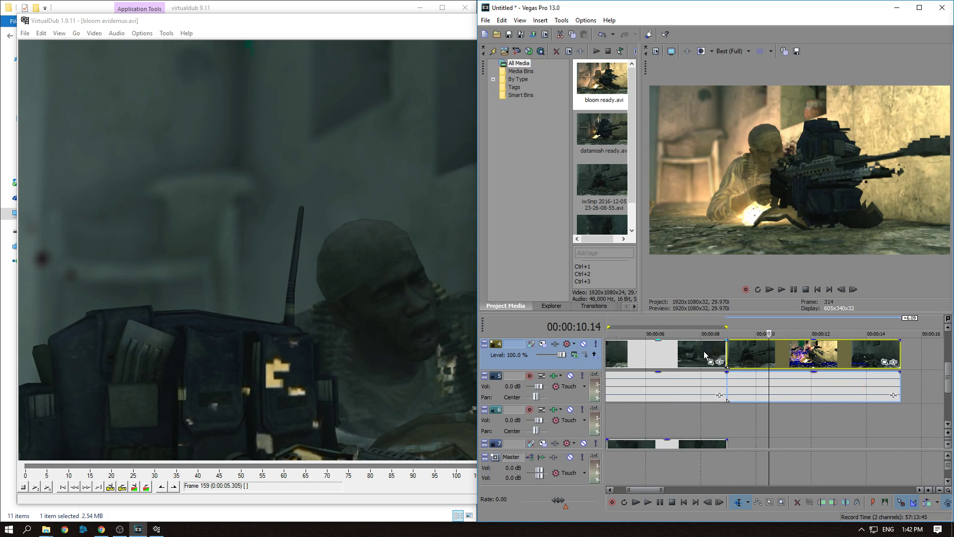
key("space")
scroll(705, 351, "down", 2)
key("space")
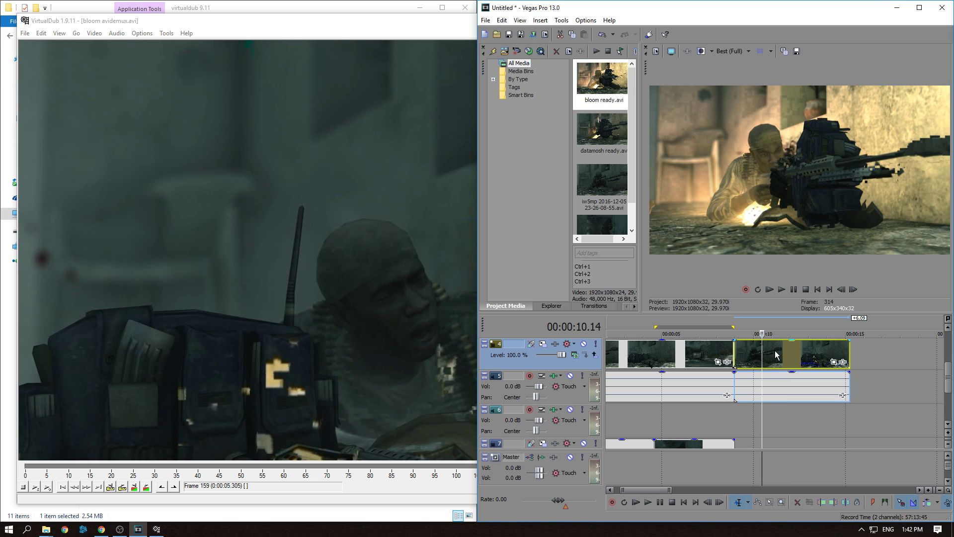